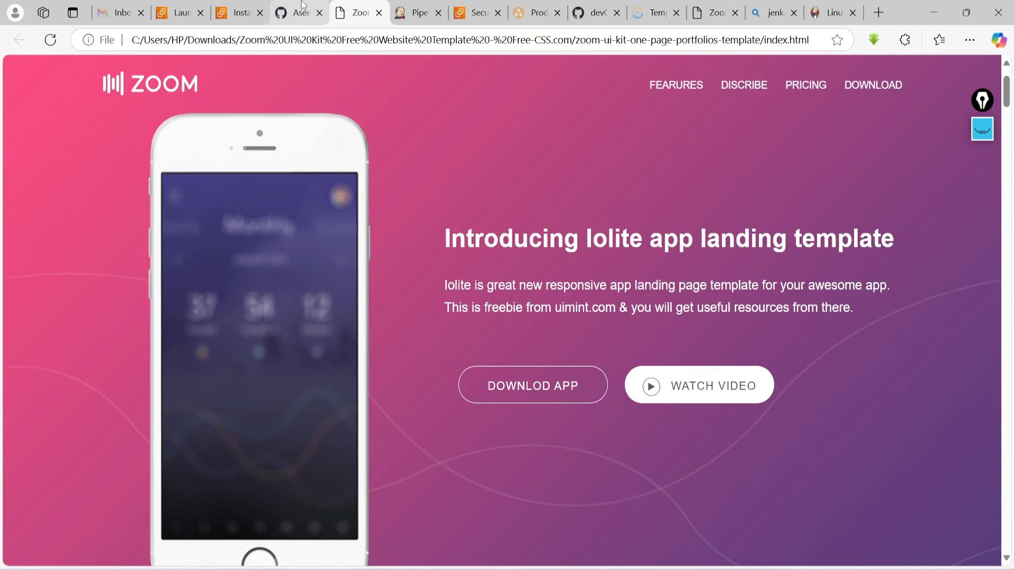
Step: Look over the Website-Responsive-CICD-nginx repository, the Website-responsive-server EC2 instance, the Jenkins Linux installation guide and the pipeline snippet generator
{"action": "left_click", "coordinate": [302, 9]}
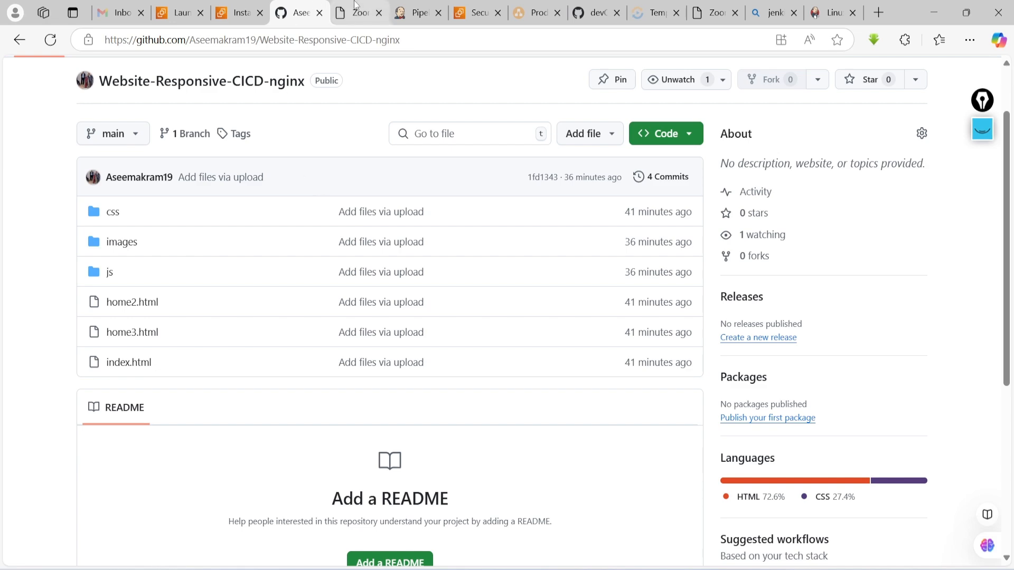
{"action": "left_click", "coordinate": [359, 12]}
{"action": "left_click", "coordinate": [295, 12]}
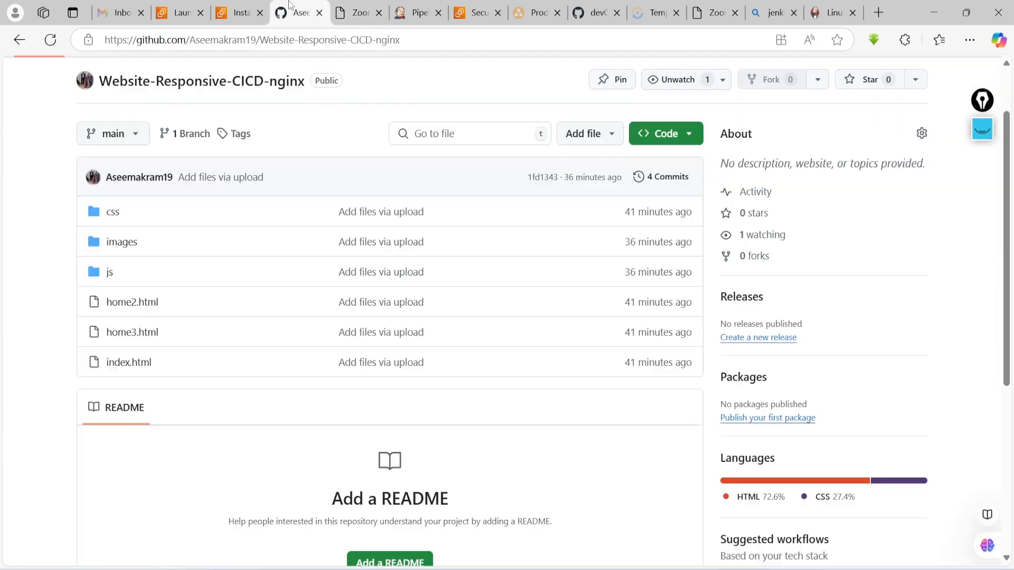
{"action": "left_click", "coordinate": [239, 12]}
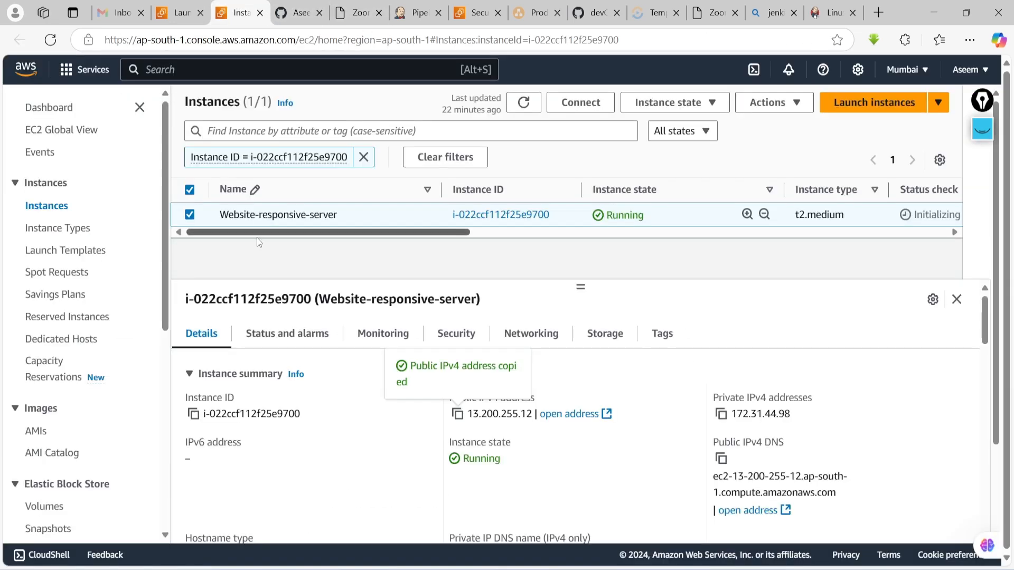
{"action": "left_click", "coordinate": [419, 12]}
{"action": "left_click_drag", "start_coordinate": [827, 13], "coordinate": [417, 12]}
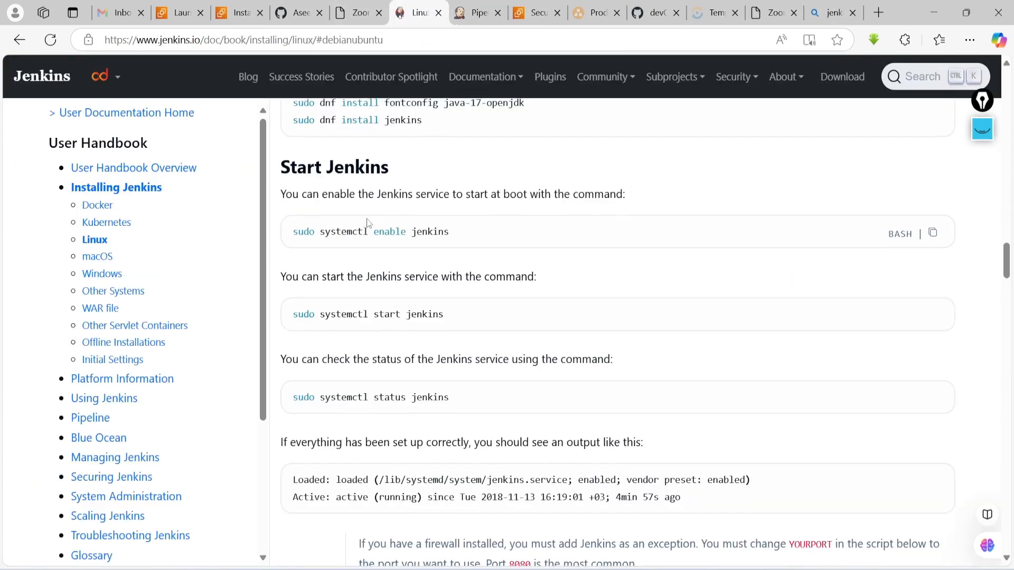
{"action": "scroll", "coordinate": [316, 229], "scroll_direction": "up", "scroll_amount": 4}
{"action": "left_click", "coordinate": [475, 12]}
{"action": "scroll", "coordinate": [397, 247], "scroll_direction": "up", "scroll_amount": 1}
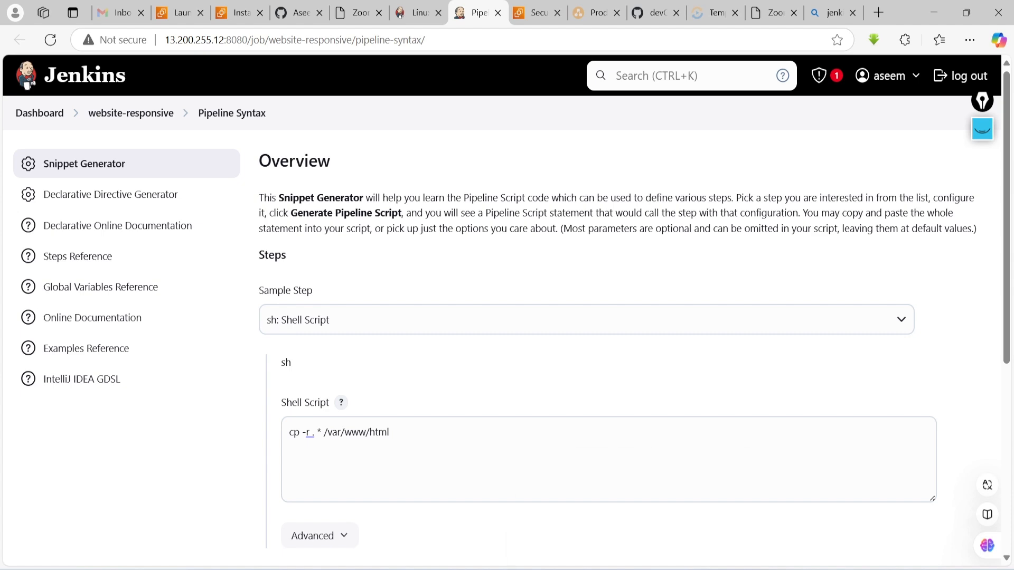
Step: Open the website-responsive job's configuration and check the GitHub hook trigger for GITScm polling option among its build triggers
{"action": "key", "text": "alt+Tab"}
{"action": "left_click_drag", "start_coordinate": [840, 15], "coordinate": [386, 16]}
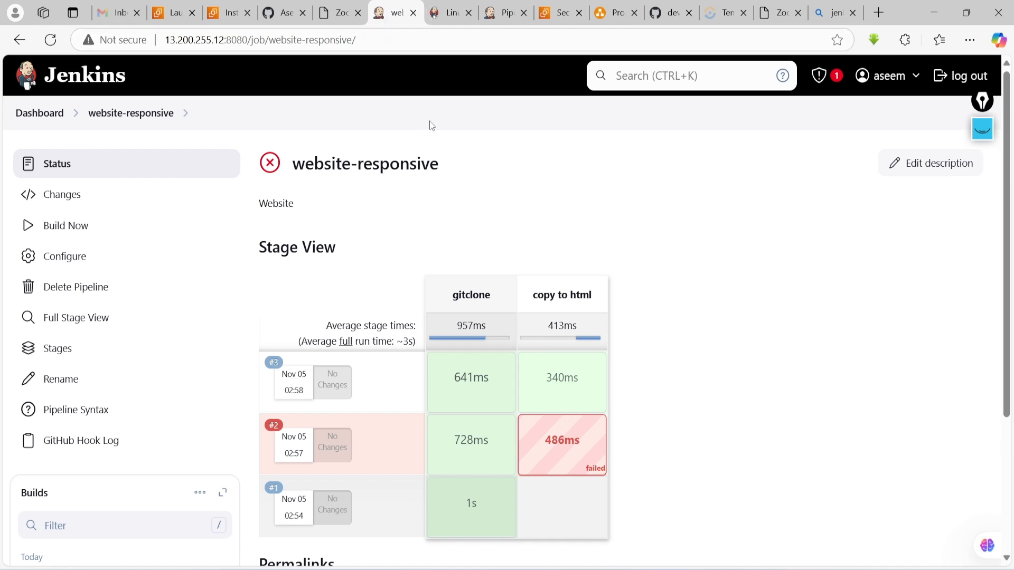
{"action": "left_click", "coordinate": [117, 113]}
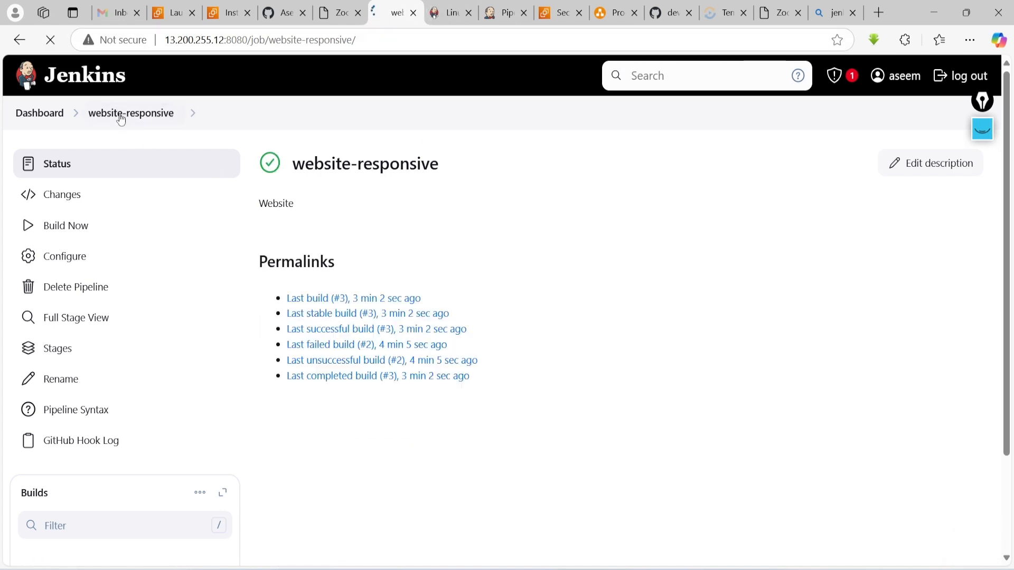
{"action": "left_click", "coordinate": [80, 258]}
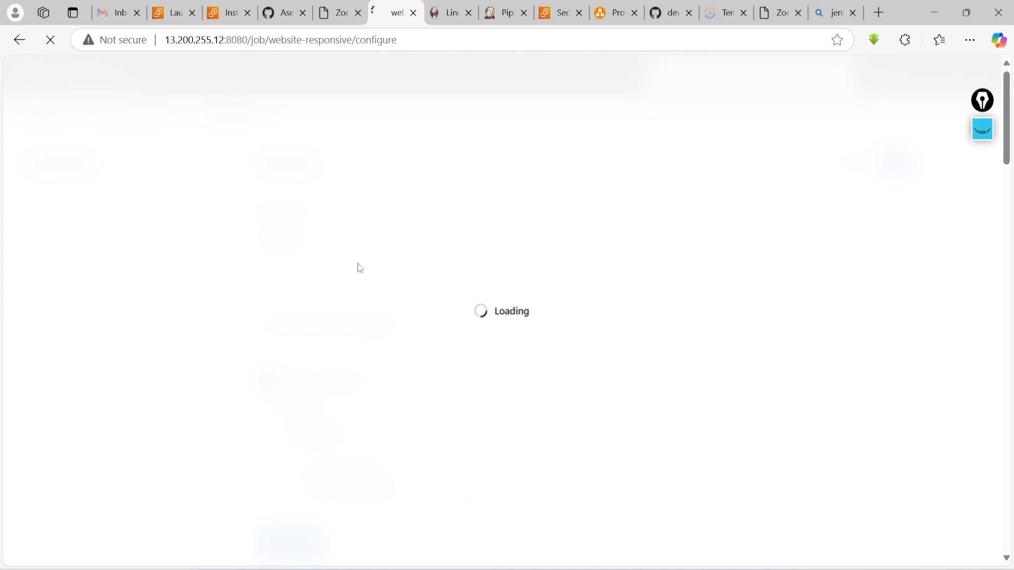
{"action": "scroll", "coordinate": [423, 301], "scroll_direction": "down", "scroll_amount": 20}
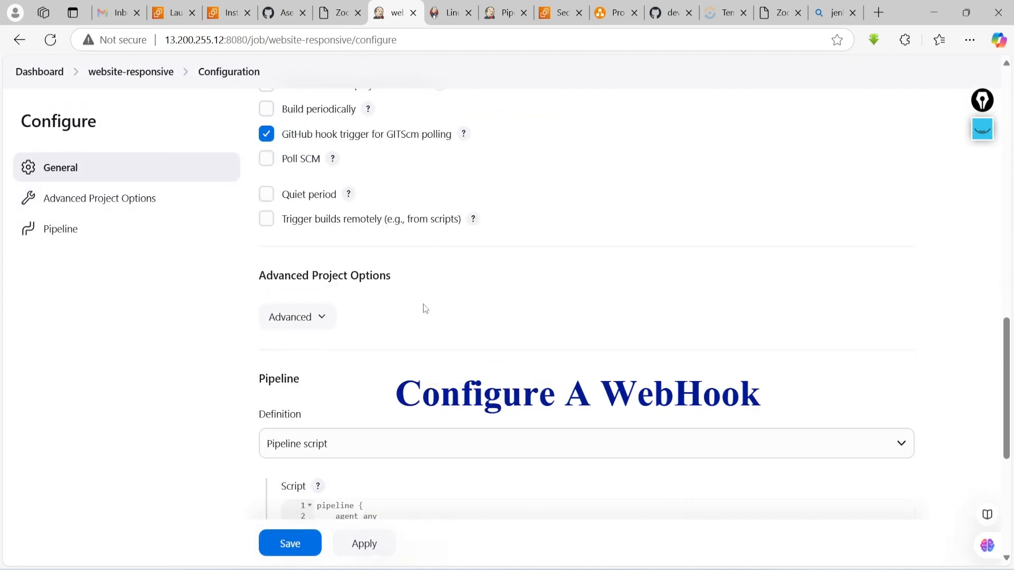
{"action": "scroll", "coordinate": [424, 304], "scroll_direction": "down", "scroll_amount": 2}
{"action": "scroll", "coordinate": [332, 333], "scroll_direction": "up", "scroll_amount": 7}
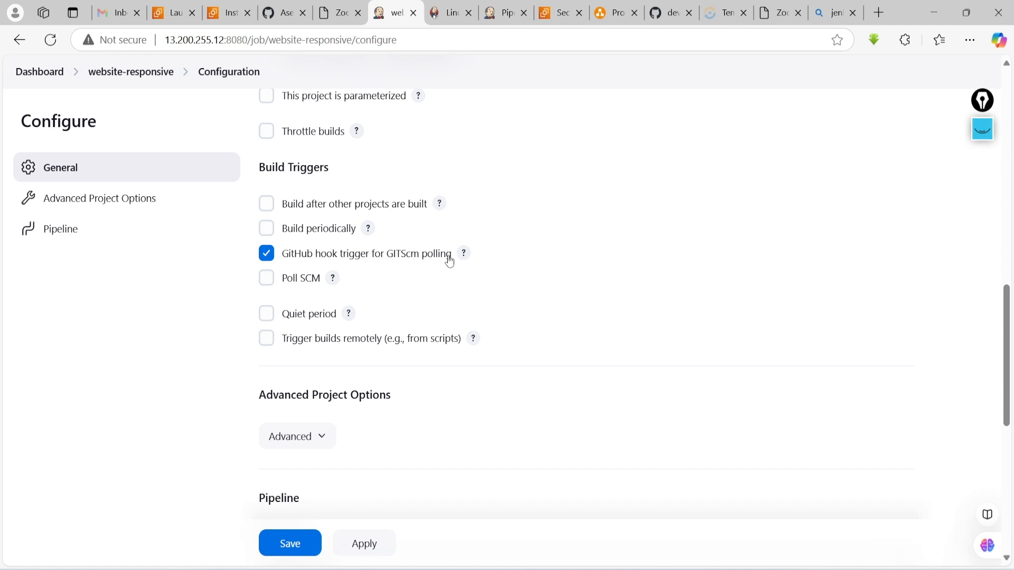
{"action": "scroll", "coordinate": [382, 263], "scroll_direction": "up", "scroll_amount": 1}
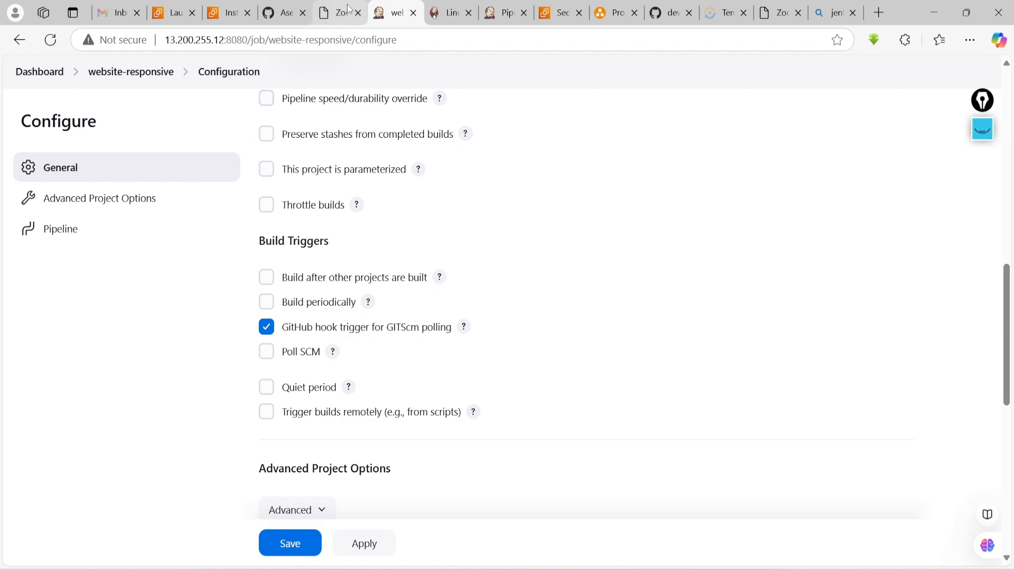
Step: Go from the Jenkins dashboard to plugin management and show the available plugins
{"action": "left_click_drag", "start_coordinate": [341, 13], "coordinate": [396, 12]}
{"action": "left_click", "coordinate": [327, 6]}
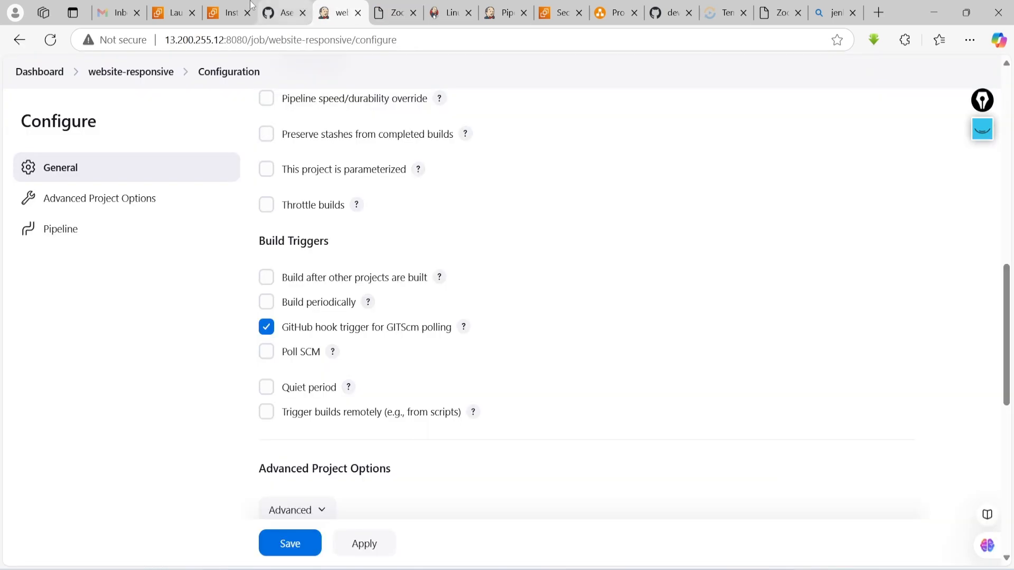
{"action": "left_click", "coordinate": [448, 11]}
{"action": "left_click", "coordinate": [494, 12]}
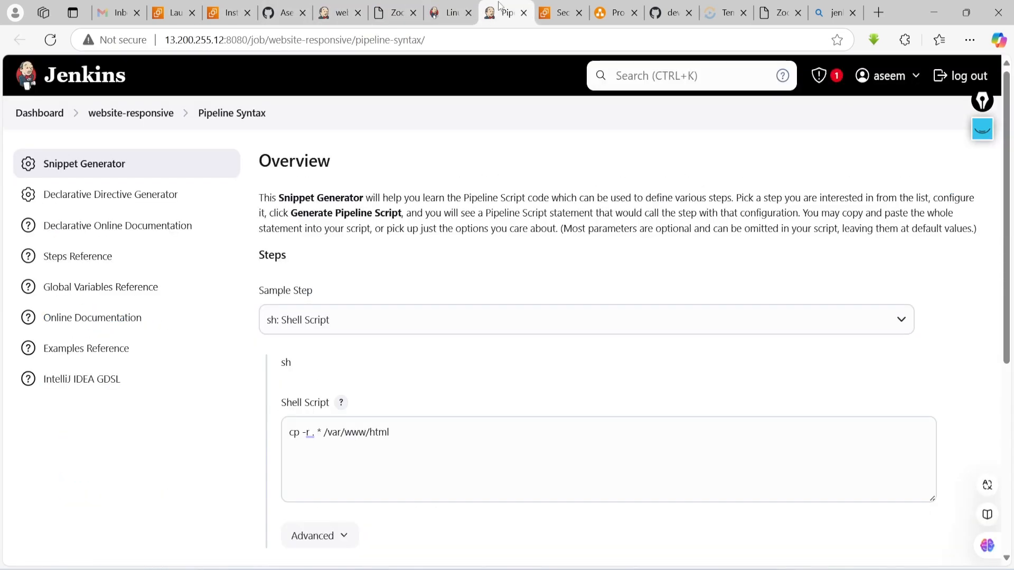
{"action": "left_click", "coordinate": [39, 113]}
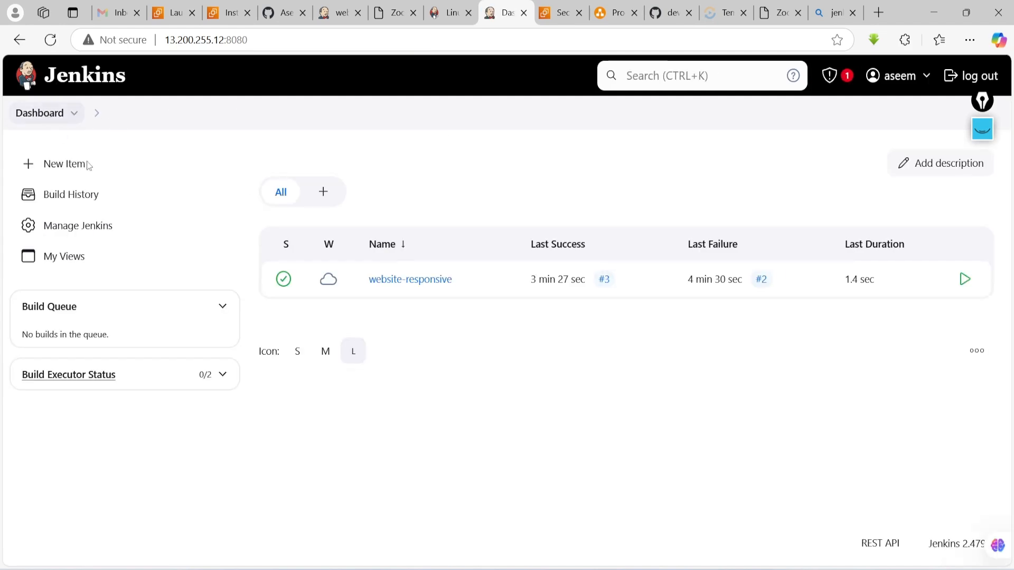
{"action": "left_click", "coordinate": [77, 232]}
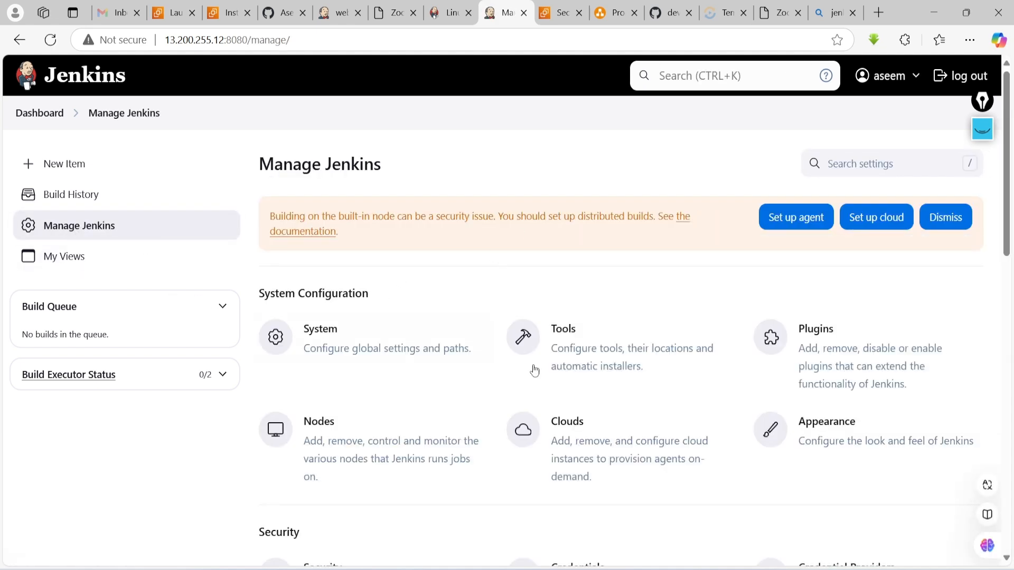
{"action": "left_click", "coordinate": [800, 361]}
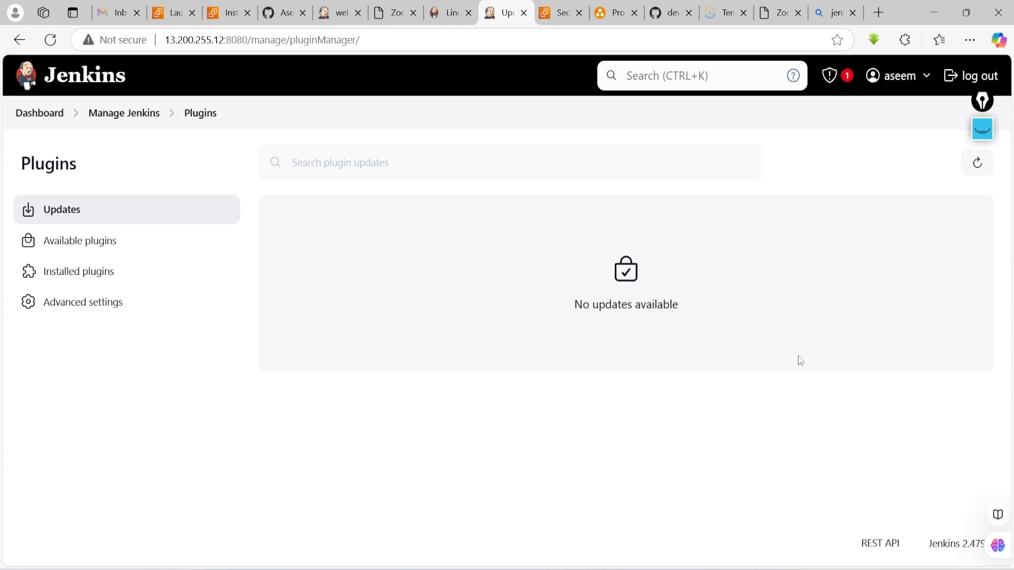
{"action": "left_click", "coordinate": [98, 240]}
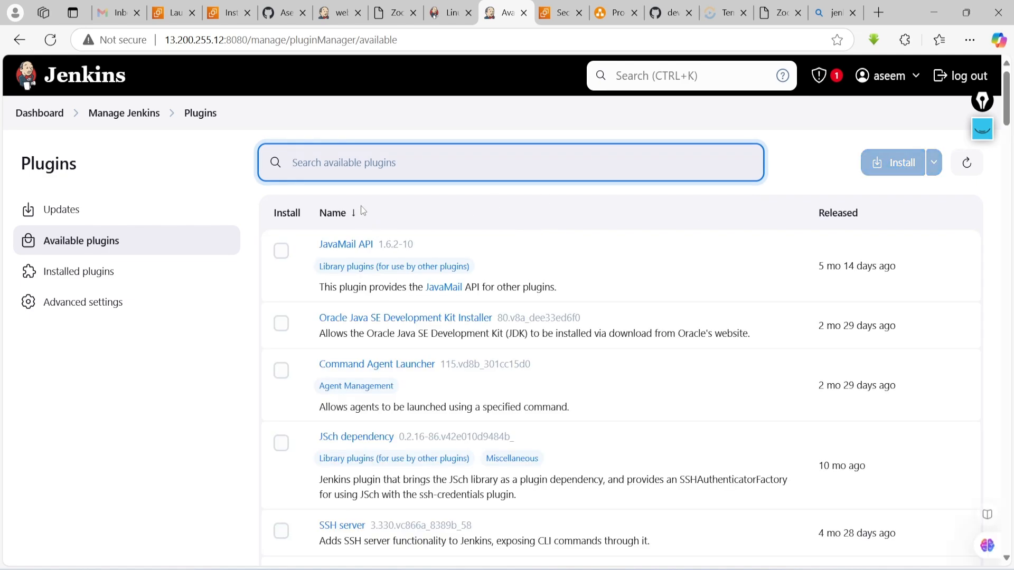
Step: Search the available plugins for "webh" and select Generic Webhook Trigger for installation
{"action": "type", "text": "webh"}
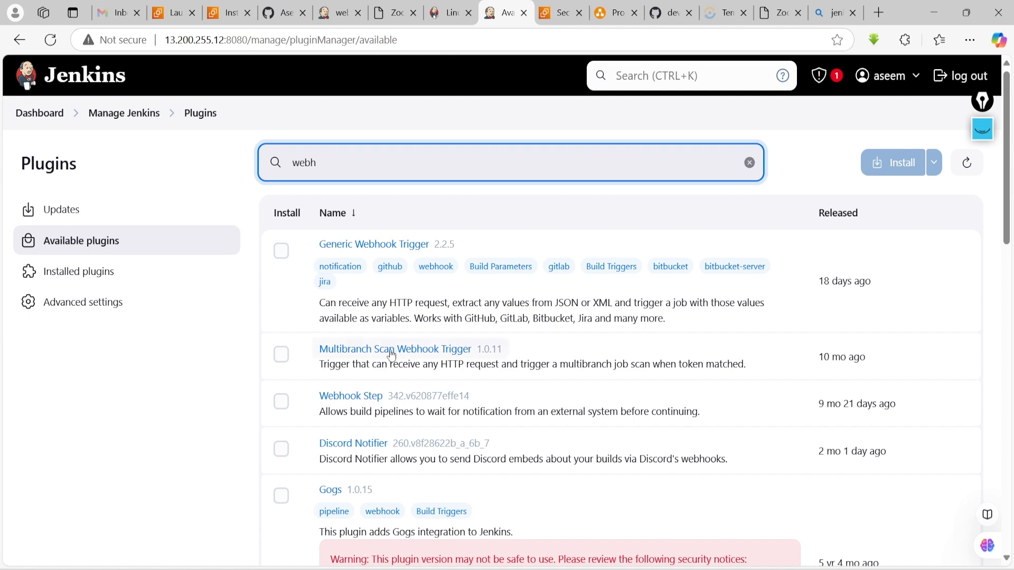
{"action": "scroll", "coordinate": [566, 315], "scroll_direction": "down", "scroll_amount": 1}
{"action": "scroll", "coordinate": [351, 314], "scroll_direction": "up", "scroll_amount": 1}
{"action": "left_click", "coordinate": [281, 251]}
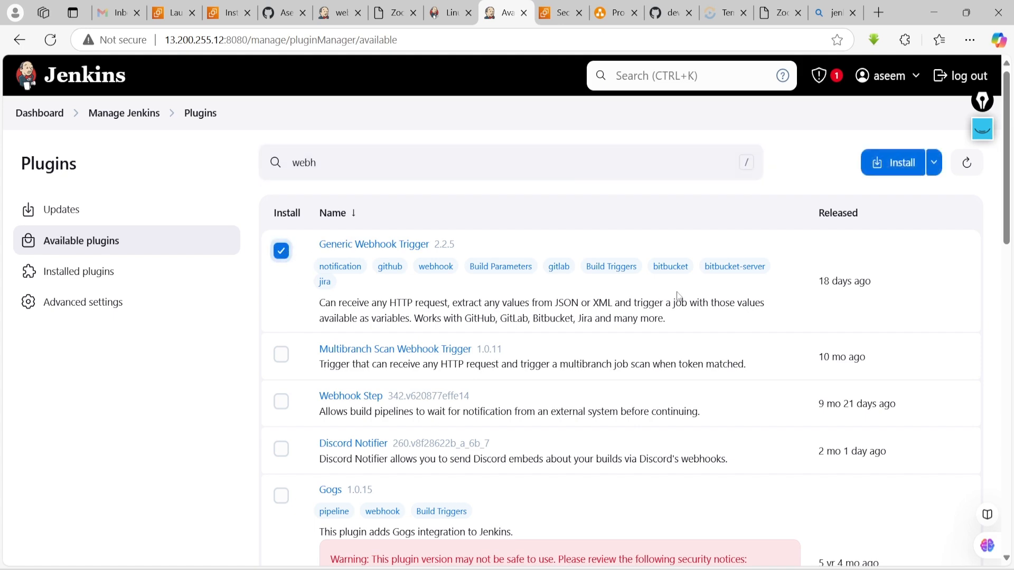
{"action": "scroll", "coordinate": [451, 353], "scroll_direction": "down", "scroll_amount": 7}
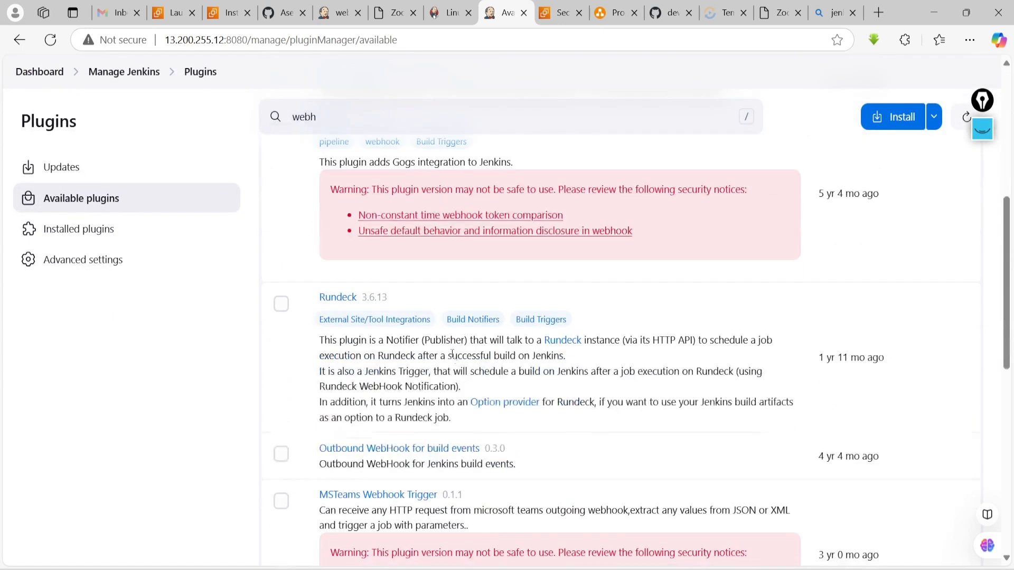
{"action": "scroll", "coordinate": [453, 355], "scroll_direction": "up", "scroll_amount": 7}
Step: Search the available plugins for "github inte" and install only GitHub Integration, leaving Generic Webhook Trigger deselected
{"action": "double_click", "coordinate": [327, 164]}
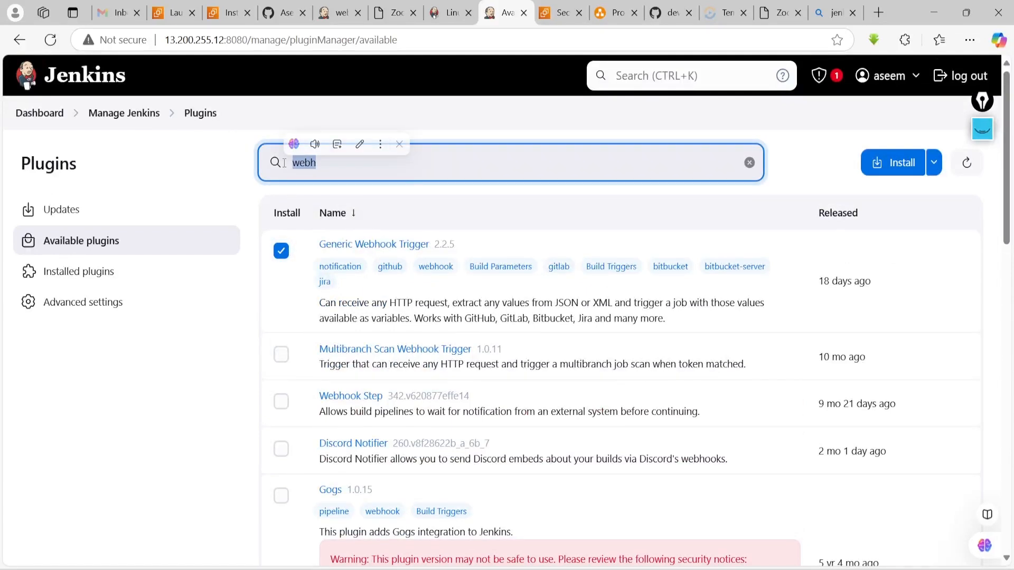
{"action": "type", "text": "github"}
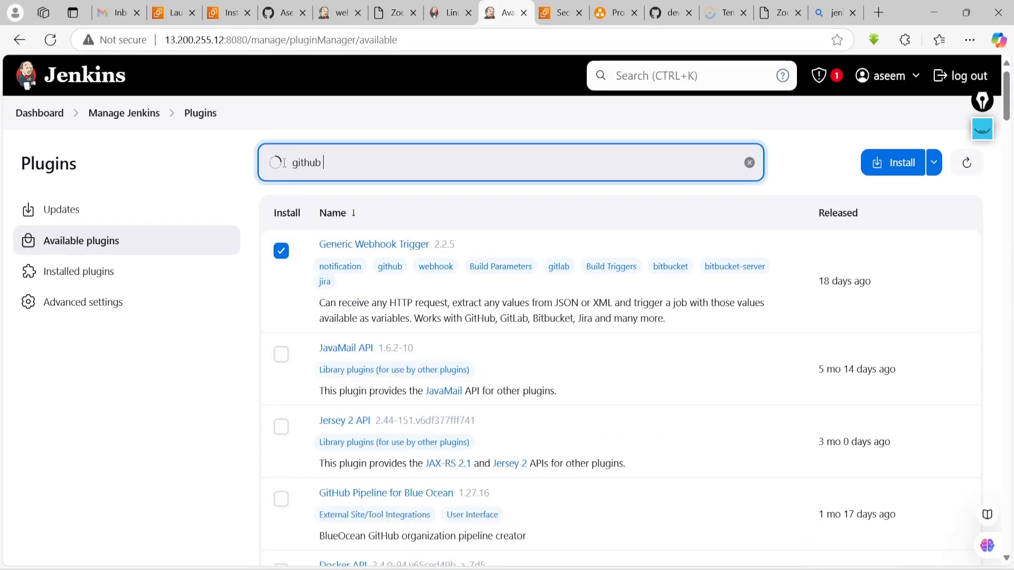
{"action": "type", "text": " inte"}
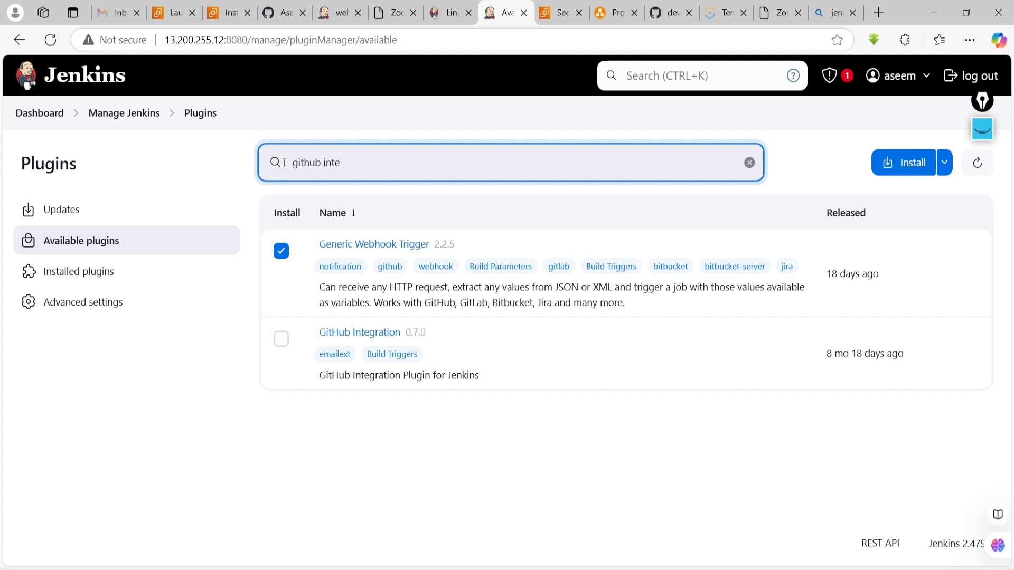
{"action": "left_click", "coordinate": [280, 340]}
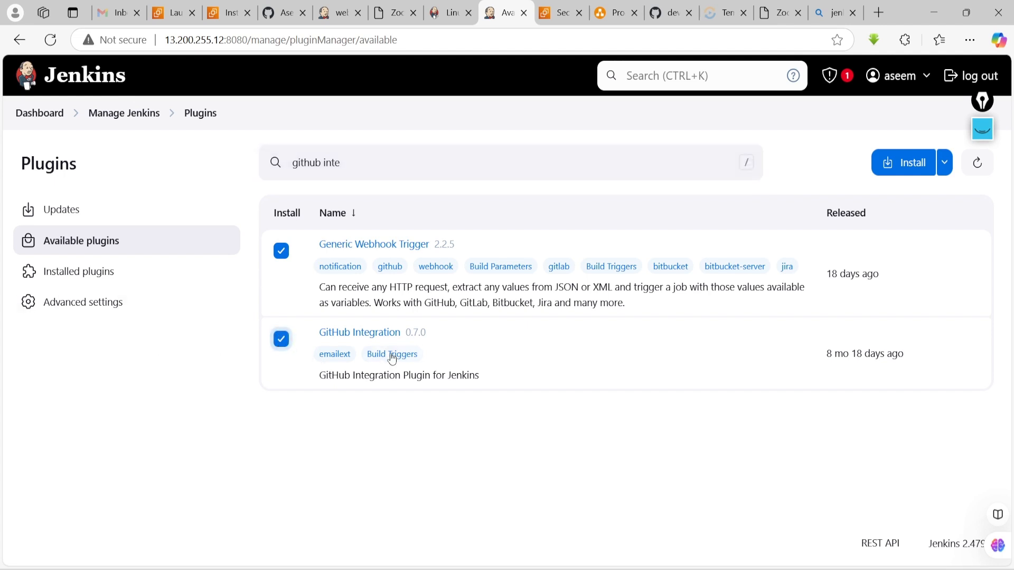
{"action": "left_click", "coordinate": [281, 251]}
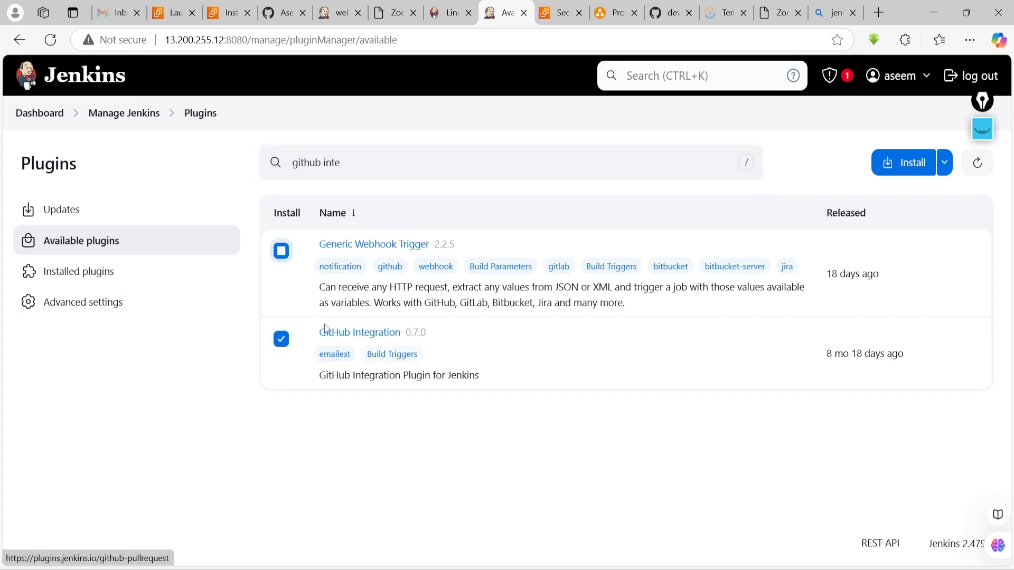
{"action": "left_click", "coordinate": [921, 165]}
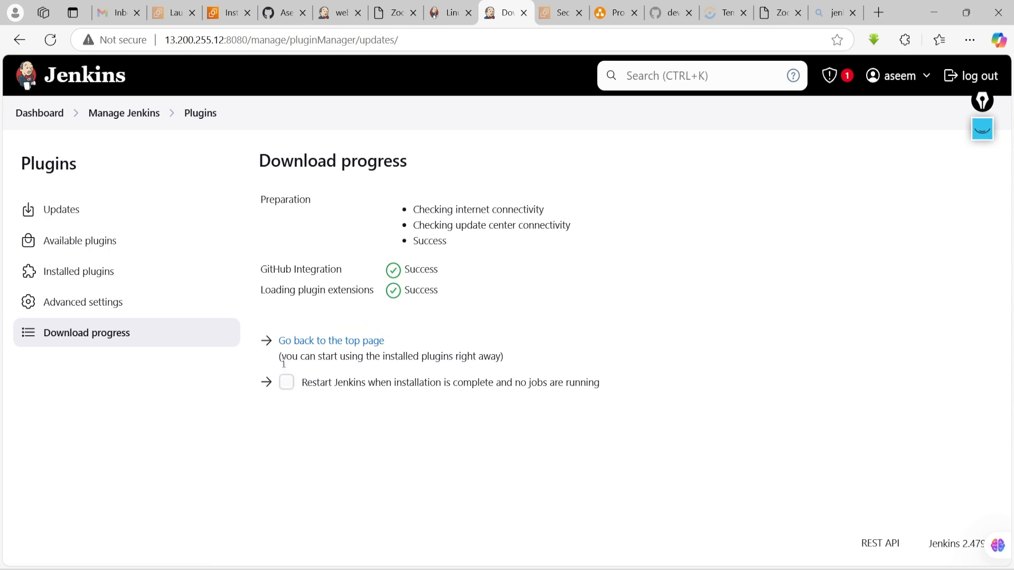
{"action": "left_click_drag", "start_coordinate": [282, 363], "coordinate": [482, 320]}
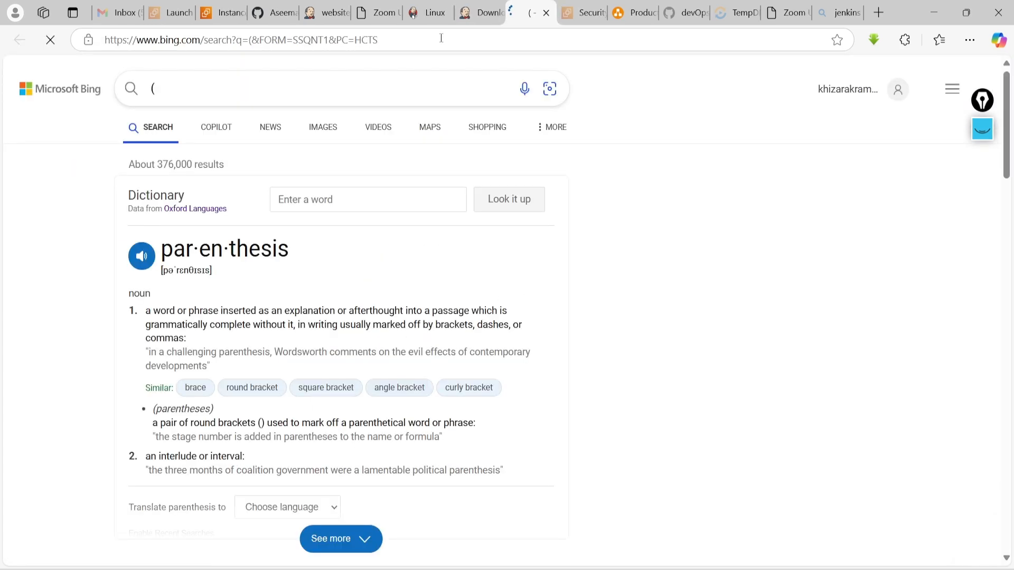
{"action": "left_click", "coordinate": [488, 12]}
{"action": "left_click", "coordinate": [547, 16]}
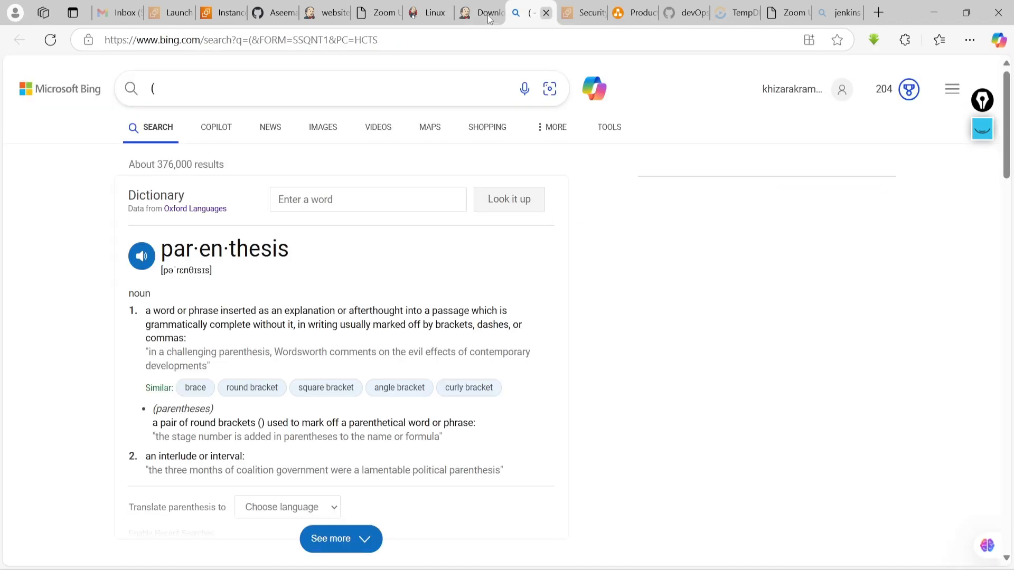
{"action": "left_click", "coordinate": [547, 14]}
Step: Close the local Zoom website template page and look through the Jenkins Linux installation guide
{"action": "left_click", "coordinate": [412, 7]}
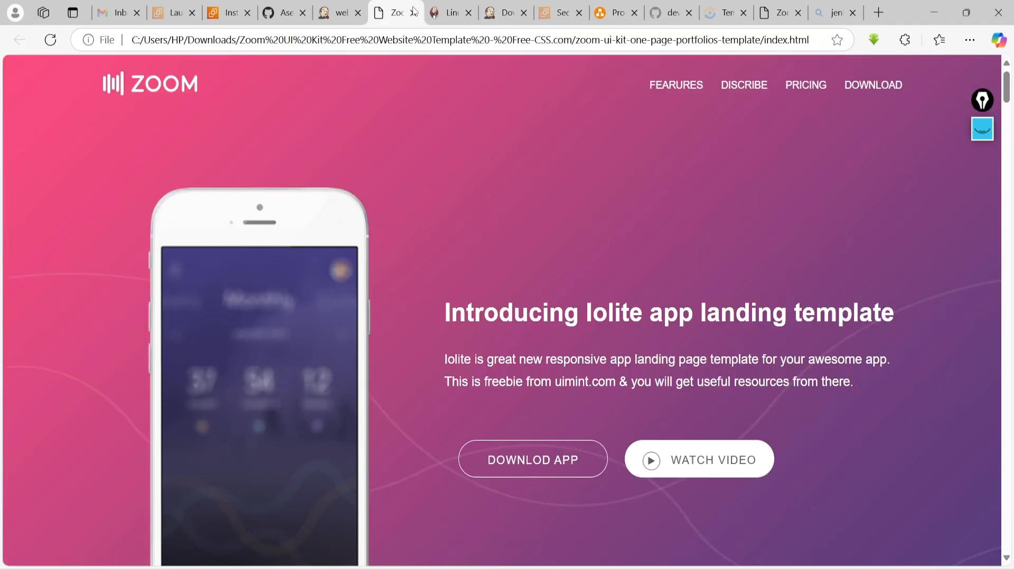
{"action": "left_click", "coordinate": [413, 12]}
{"action": "scroll", "coordinate": [423, 95], "scroll_direction": "up", "scroll_amount": 8}
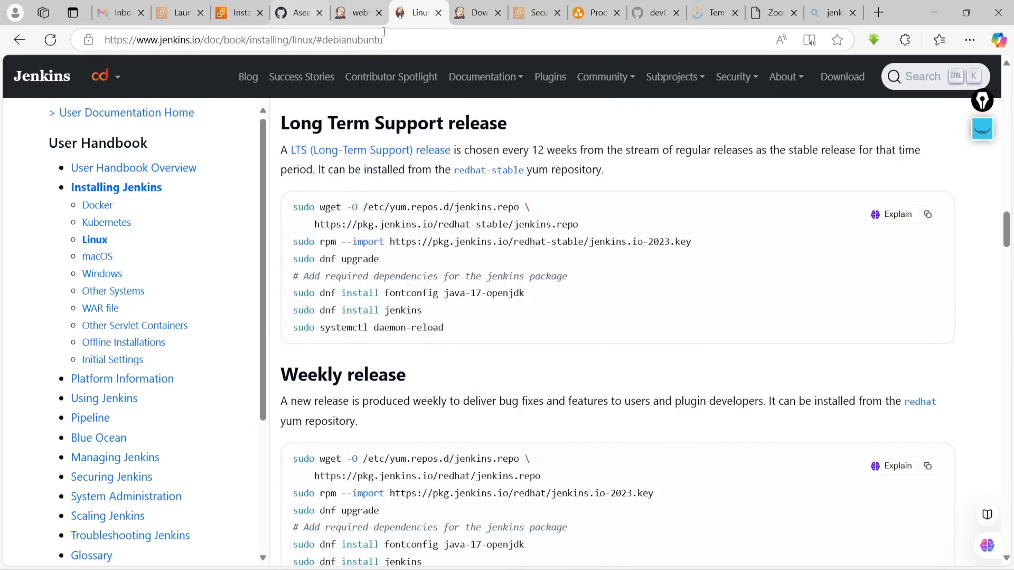
{"action": "scroll", "coordinate": [472, 102], "scroll_direction": "up", "scroll_amount": 3}
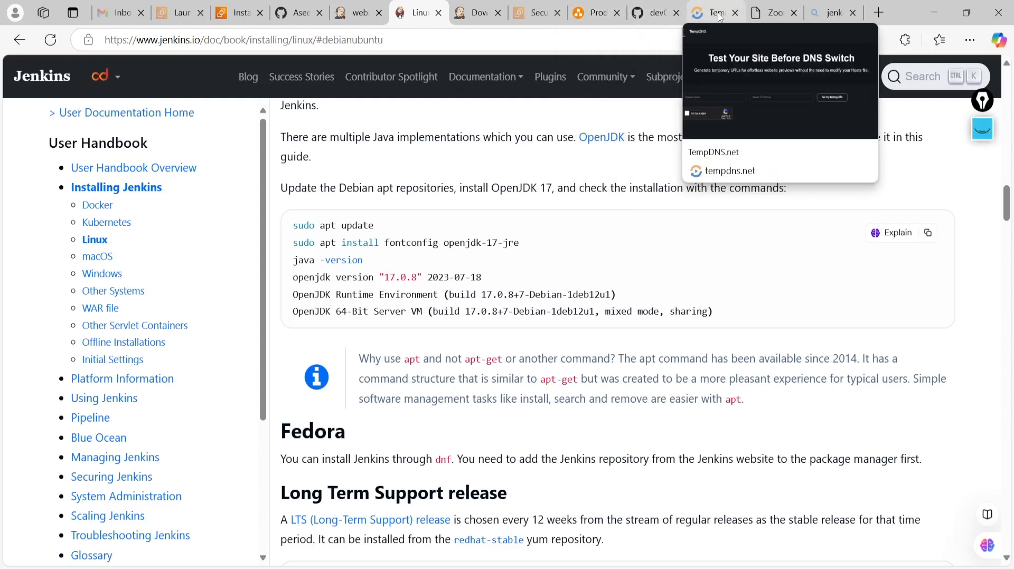
{"action": "left_click", "coordinate": [735, 14]}
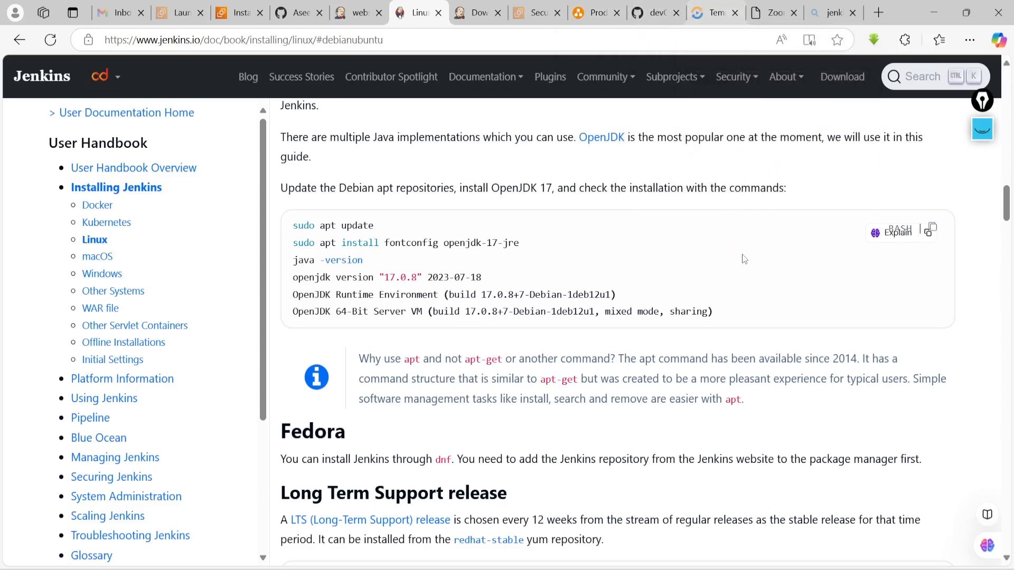
Step: Open the settings of the Website-Responsive-CICD-nginx repository on GitHub
{"action": "left_click", "coordinate": [358, 12]}
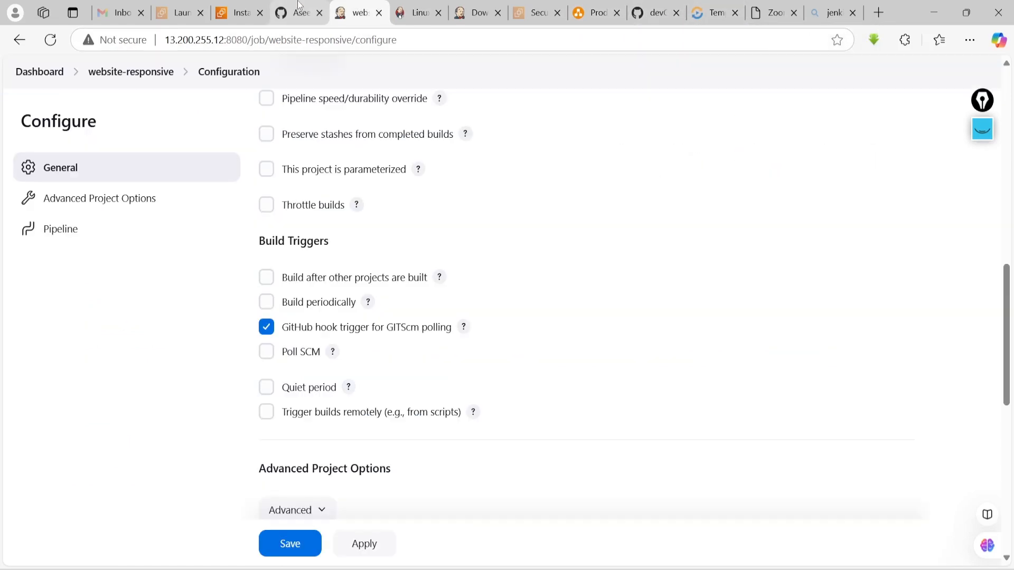
{"action": "left_click", "coordinate": [301, 12]}
{"action": "scroll", "coordinate": [308, 214], "scroll_direction": "down", "scroll_amount": 1}
{"action": "scroll", "coordinate": [351, 156], "scroll_direction": "up", "scroll_amount": 1}
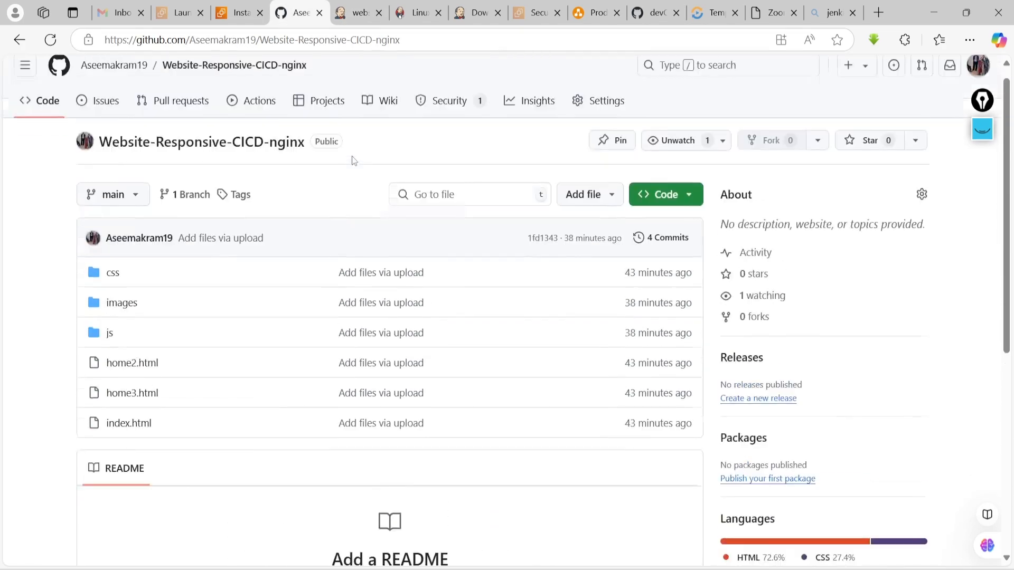
{"action": "left_click", "coordinate": [595, 114]}
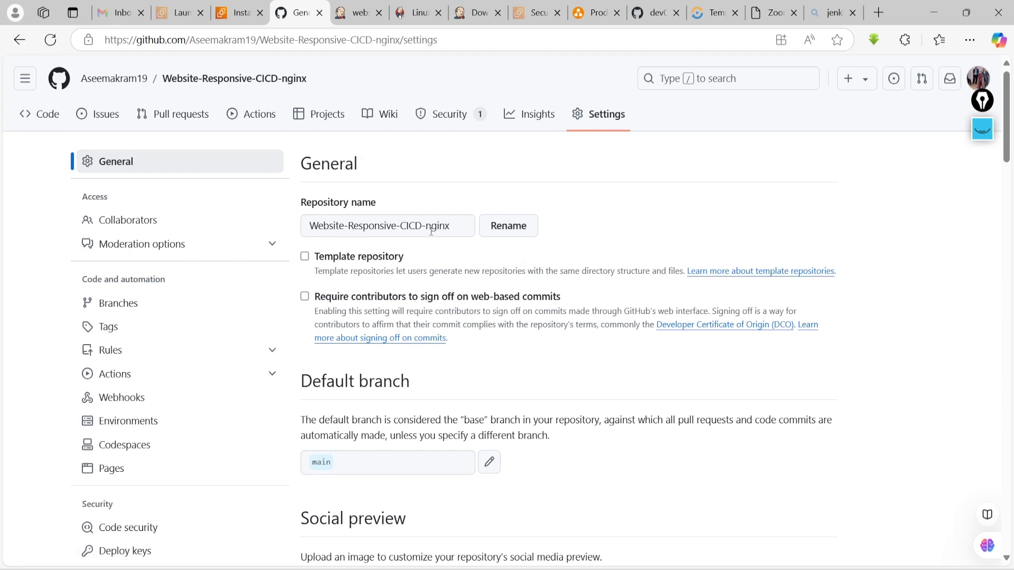
Step: Start adding a webhook to the repository and confirm access with the account password
{"action": "scroll", "coordinate": [426, 258], "scroll_direction": "down", "scroll_amount": 1}
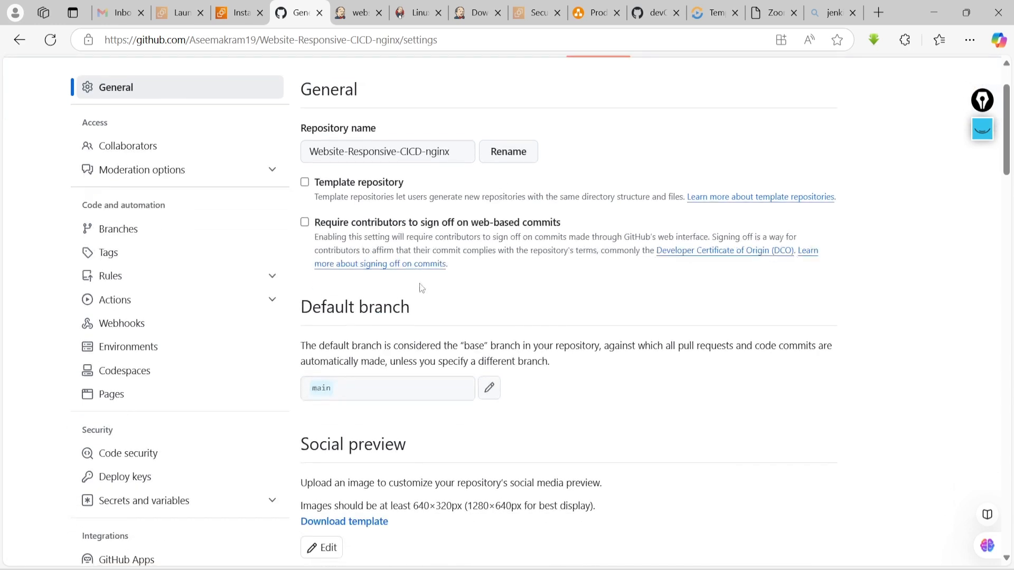
{"action": "left_click", "coordinate": [116, 330]}
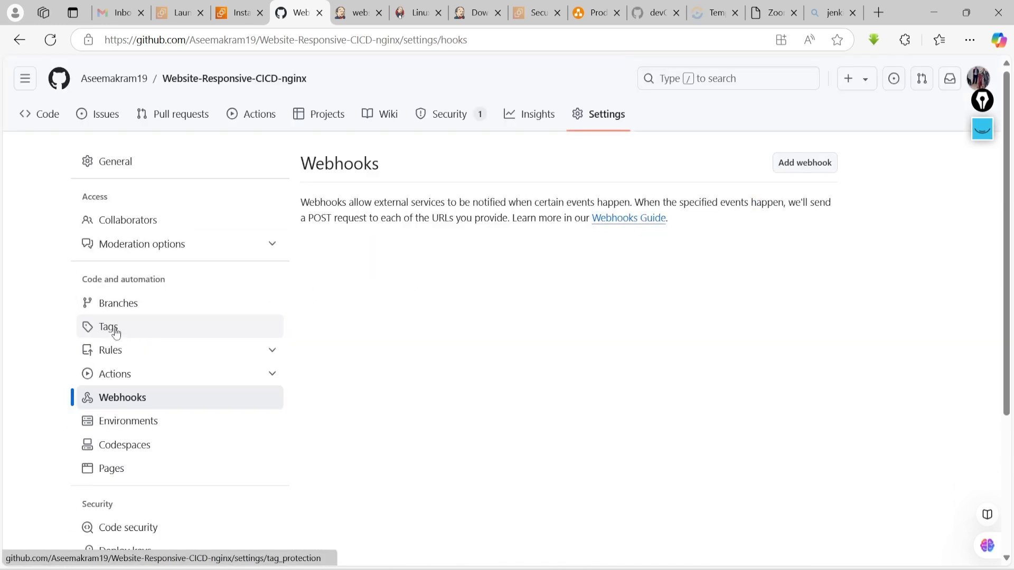
{"action": "left_click", "coordinate": [805, 166]}
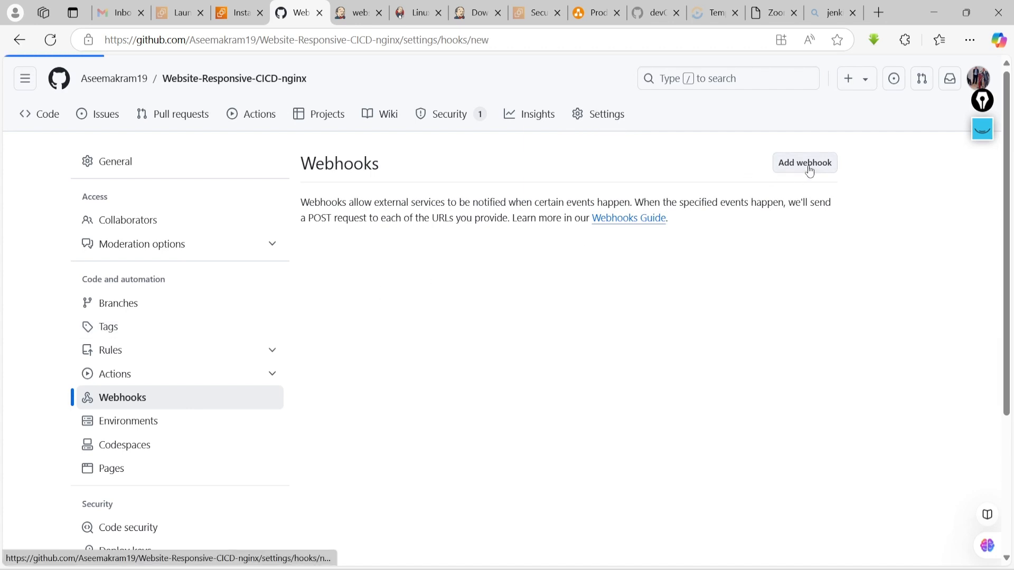
{"action": "left_click", "coordinate": [478, 280]}
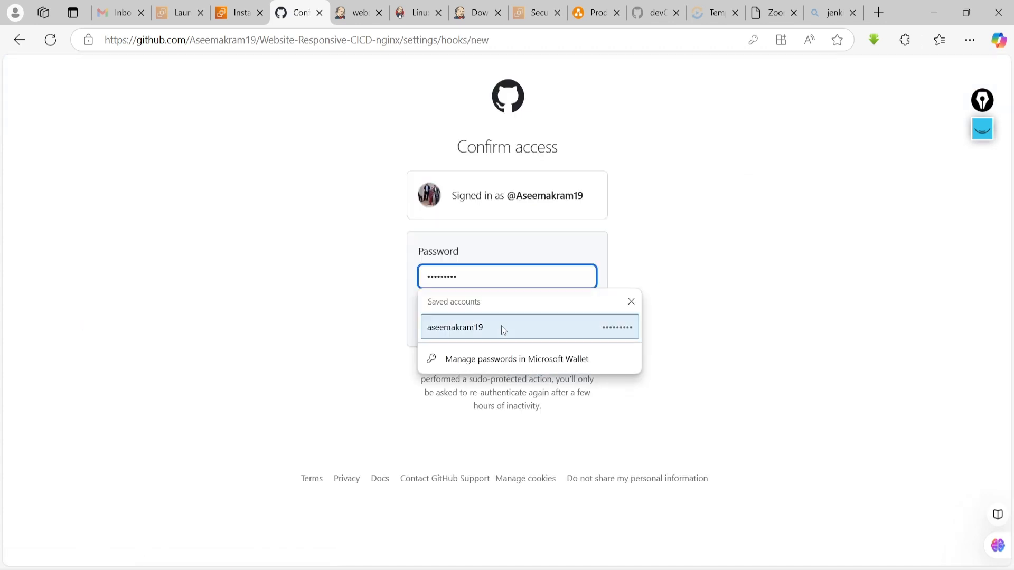
{"action": "left_click", "coordinate": [487, 327]}
{"action": "left_click", "coordinate": [475, 332]}
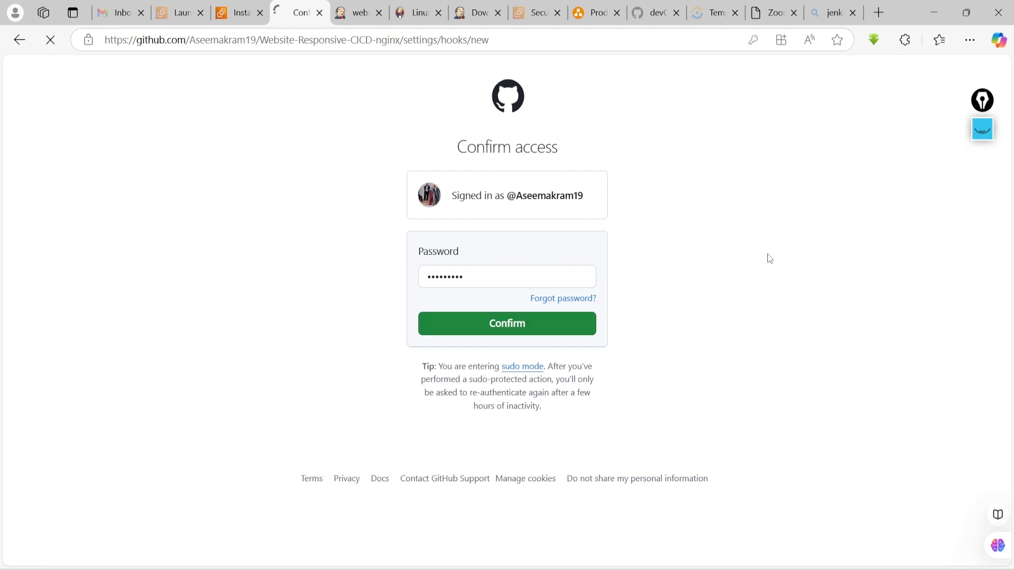
{"action": "left_click", "coordinate": [358, 297]}
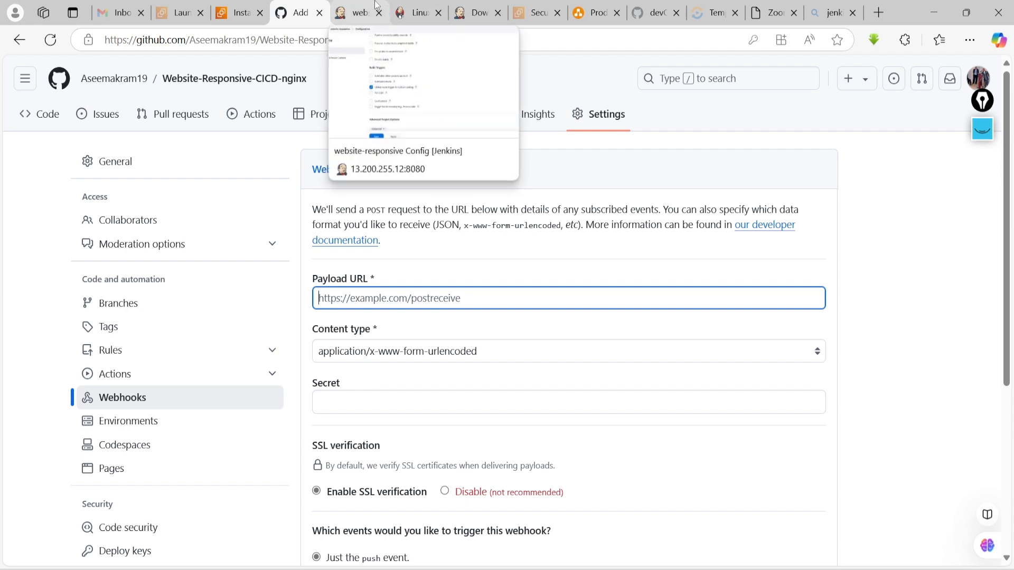
{"action": "key", "text": "ctrl+Tab"}
{"action": "left_click", "coordinate": [200, 46]}
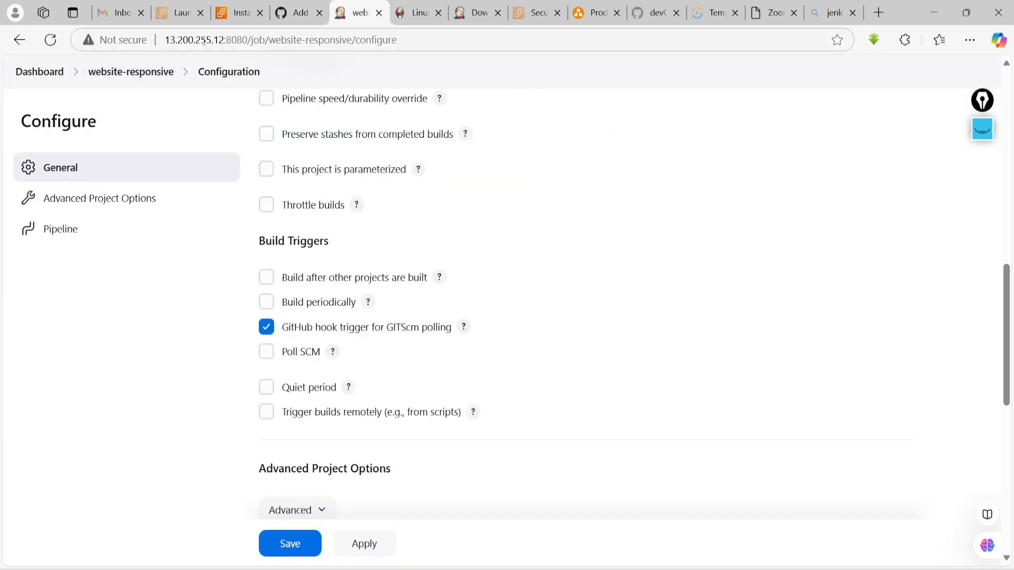
{"action": "double_click", "coordinate": [200, 46]}
{"action": "left_click", "coordinate": [169, 41]}
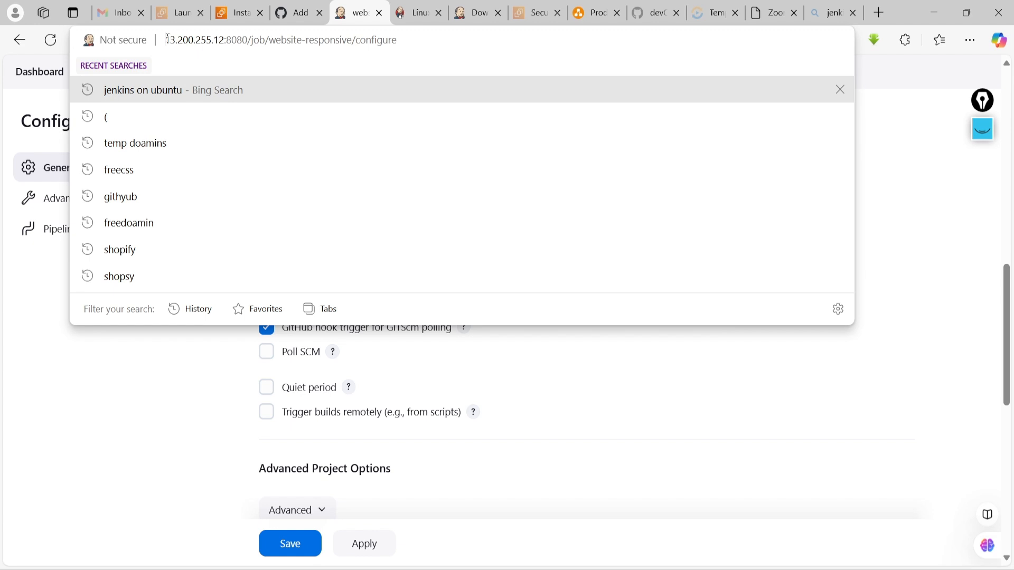
{"action": "left_click_drag", "start_coordinate": [166, 40], "coordinate": [248, 40]}
{"action": "key", "text": "ctrl+c"}
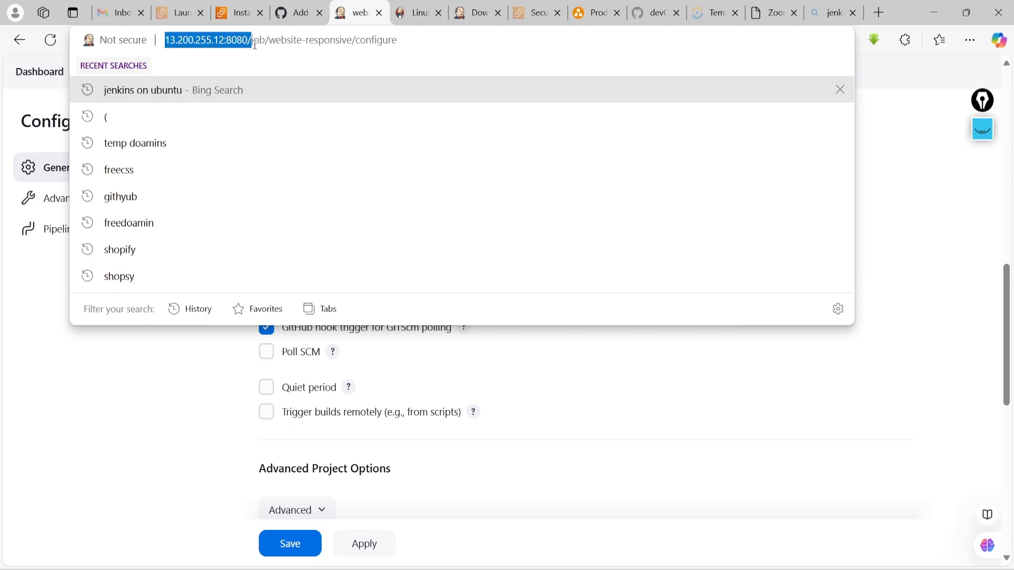
{"action": "left_click", "coordinate": [298, 13]}
{"action": "key", "text": "ctrl+v"}
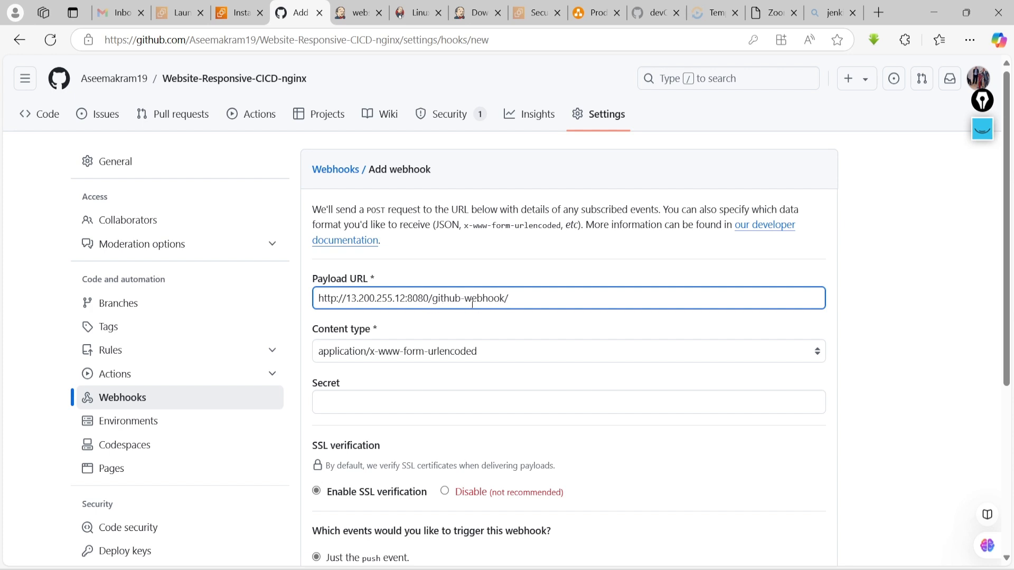
Step: Set the webhook's content type to application/json and add the webhook for push events only
{"action": "left_click", "coordinate": [436, 362]}
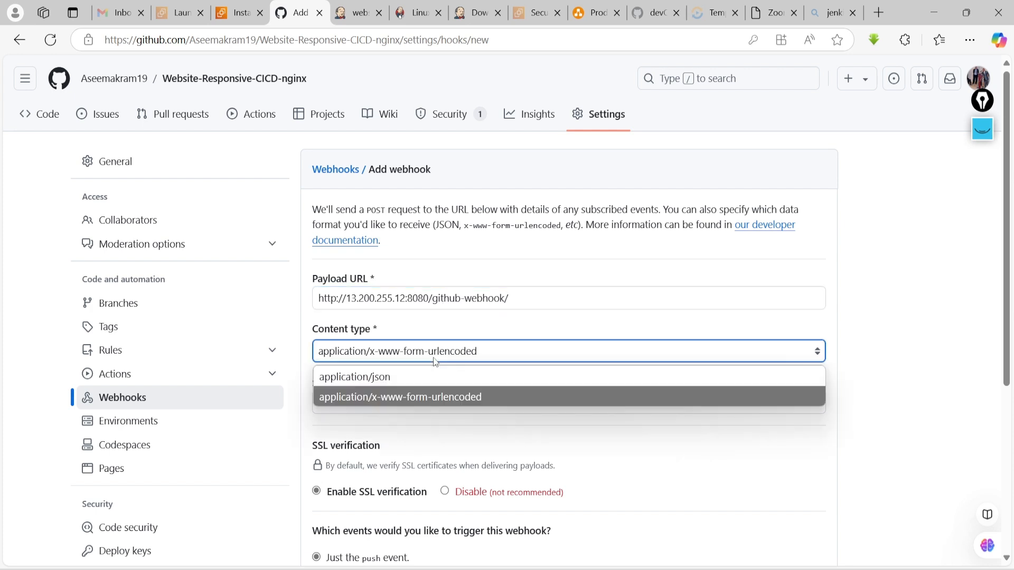
{"action": "left_click", "coordinate": [370, 384]}
{"action": "scroll", "coordinate": [382, 343], "scroll_direction": "down", "scroll_amount": 3}
{"action": "scroll", "coordinate": [382, 343], "scroll_direction": "down", "scroll_amount": 2}
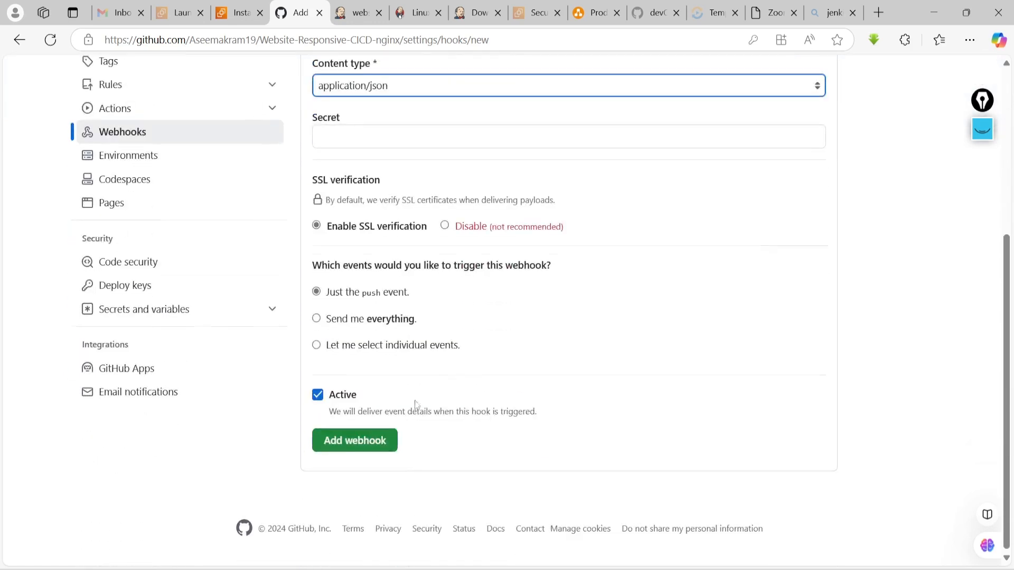
{"action": "left_click", "coordinate": [355, 439]}
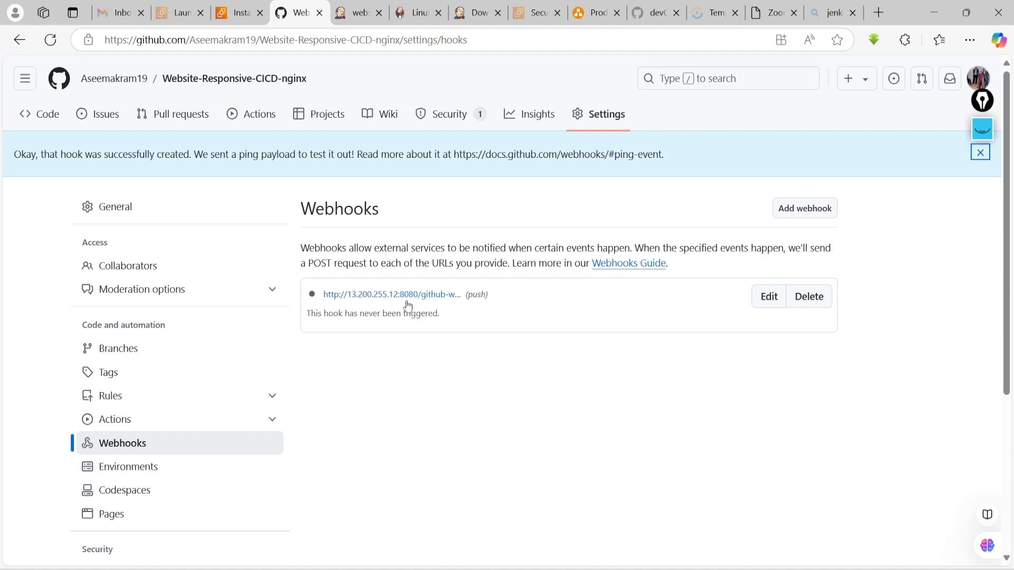
Step: Review the new webhook's settings and check its recent deliveries
{"action": "left_click", "coordinate": [410, 300]}
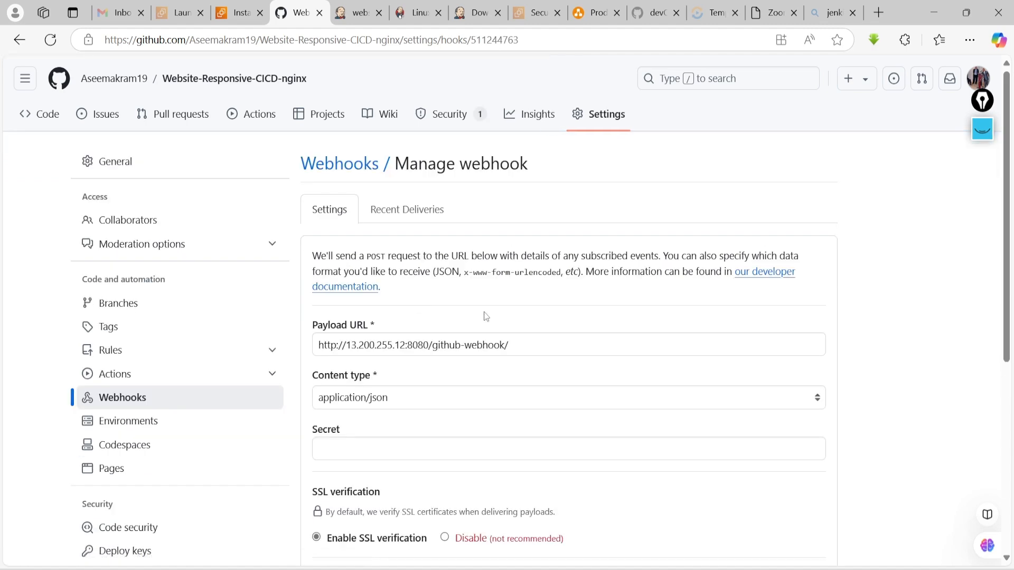
{"action": "scroll", "coordinate": [526, 301], "scroll_direction": "down", "scroll_amount": 2}
{"action": "scroll", "coordinate": [442, 300], "scroll_direction": "up", "scroll_amount": 2}
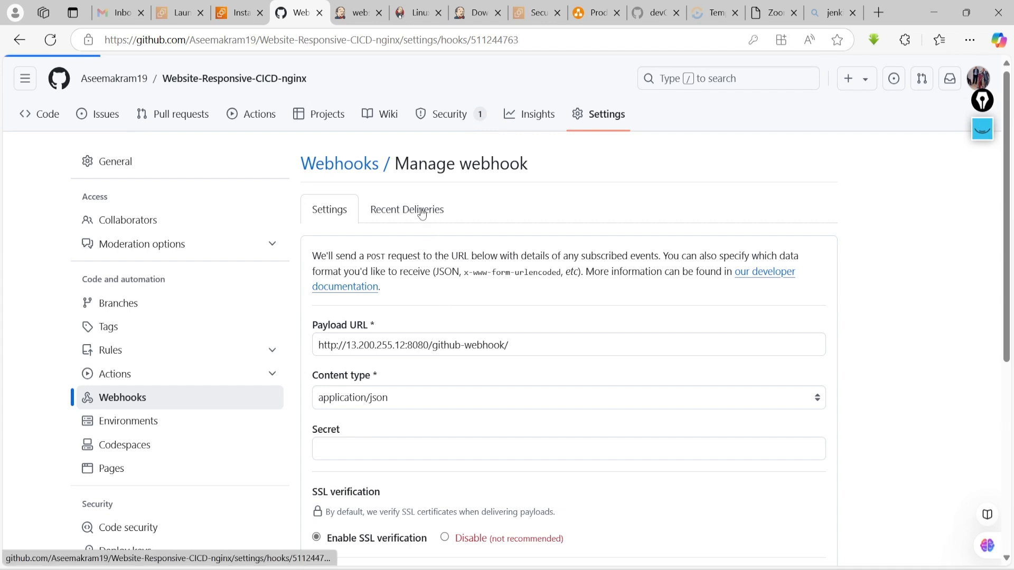
{"action": "left_click", "coordinate": [421, 211]}
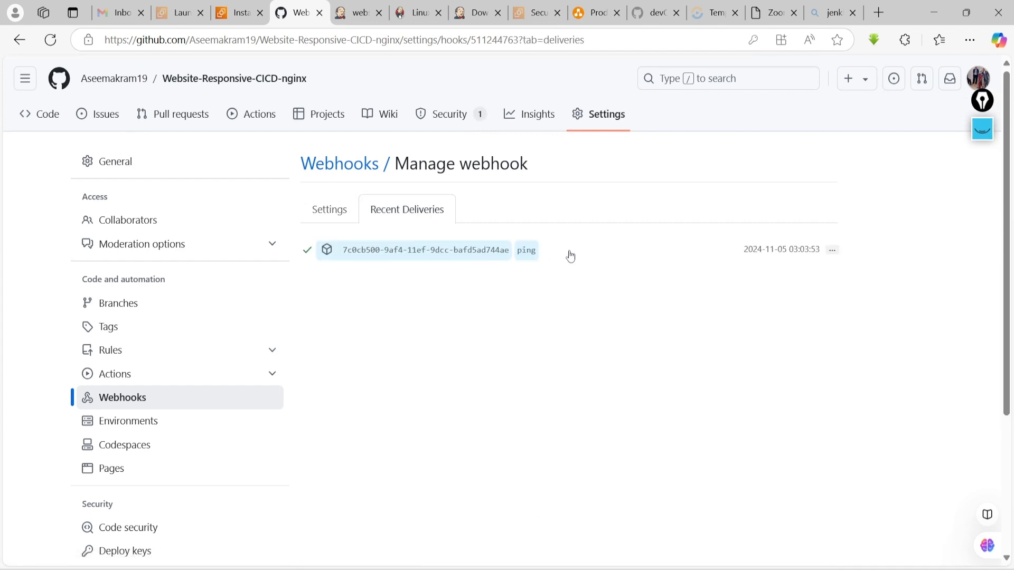
{"action": "left_click", "coordinate": [333, 209]}
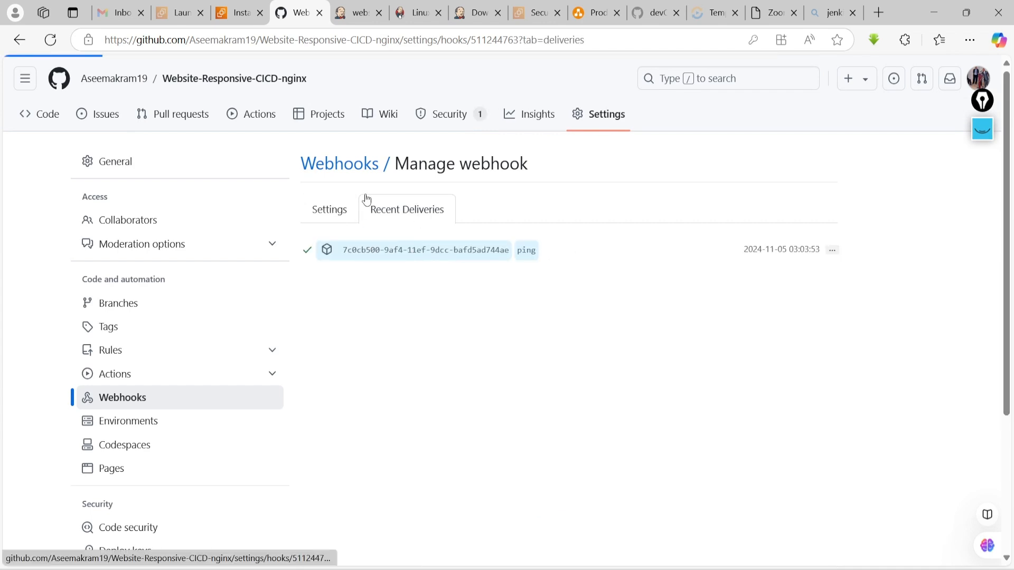
Step: Start a new README file from the Website-Responsive-CICD-nginx repository's main page
{"action": "left_click", "coordinate": [194, 82]}
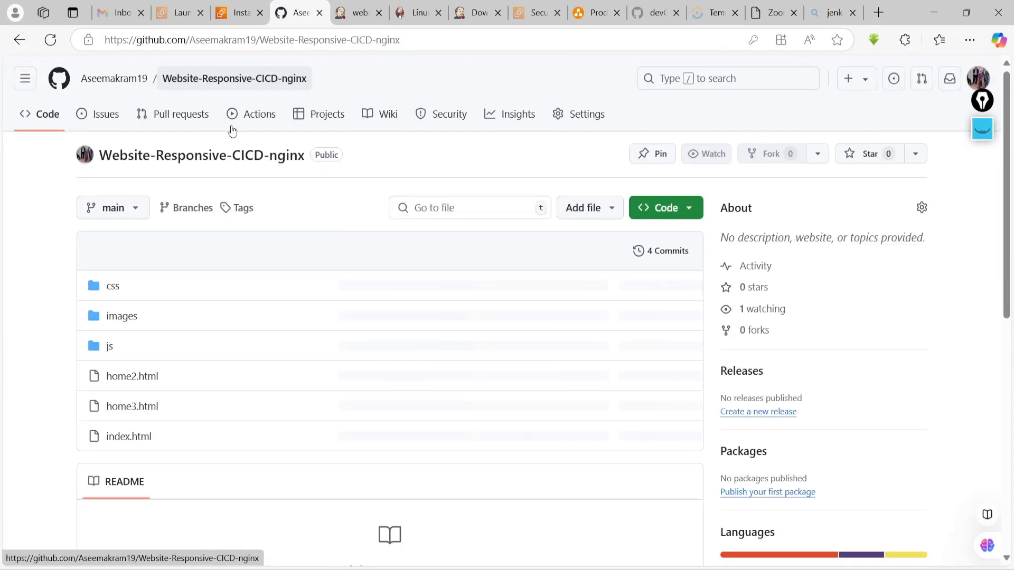
{"action": "scroll", "coordinate": [293, 250], "scroll_direction": "down", "scroll_amount": 4}
{"action": "left_click", "coordinate": [378, 422]}
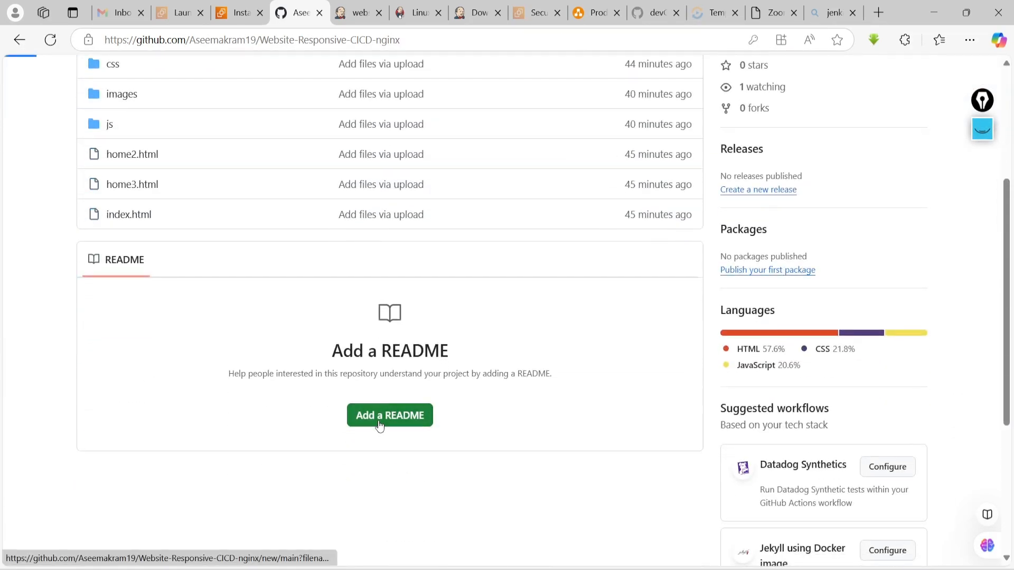
Step: Save the website-responsive pipeline configuration in Jenkins and check its build history
{"action": "left_click", "coordinate": [365, 5]}
{"action": "scroll", "coordinate": [326, 227], "scroll_direction": "up", "scroll_amount": 10}
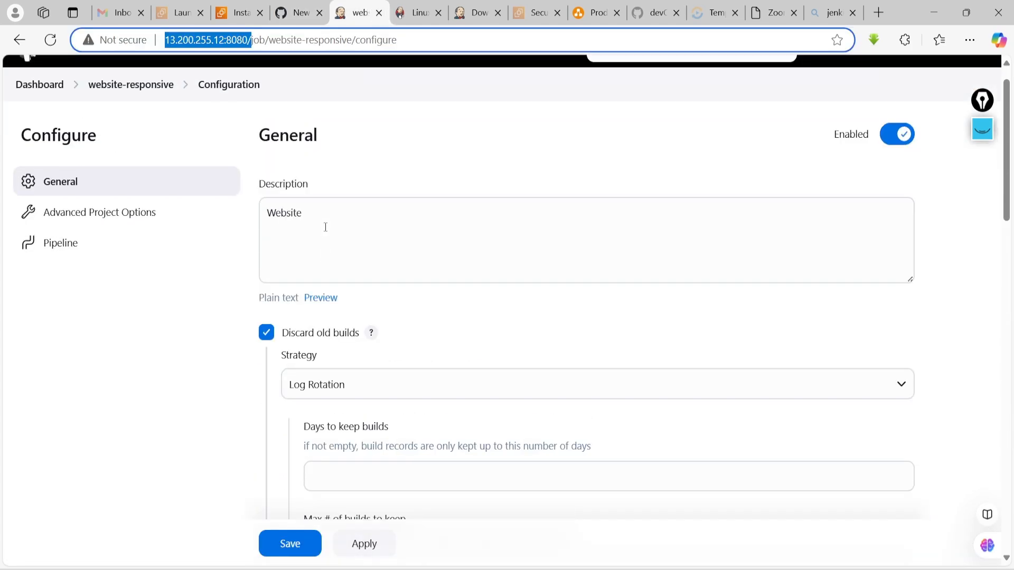
{"action": "left_click", "coordinate": [286, 552]}
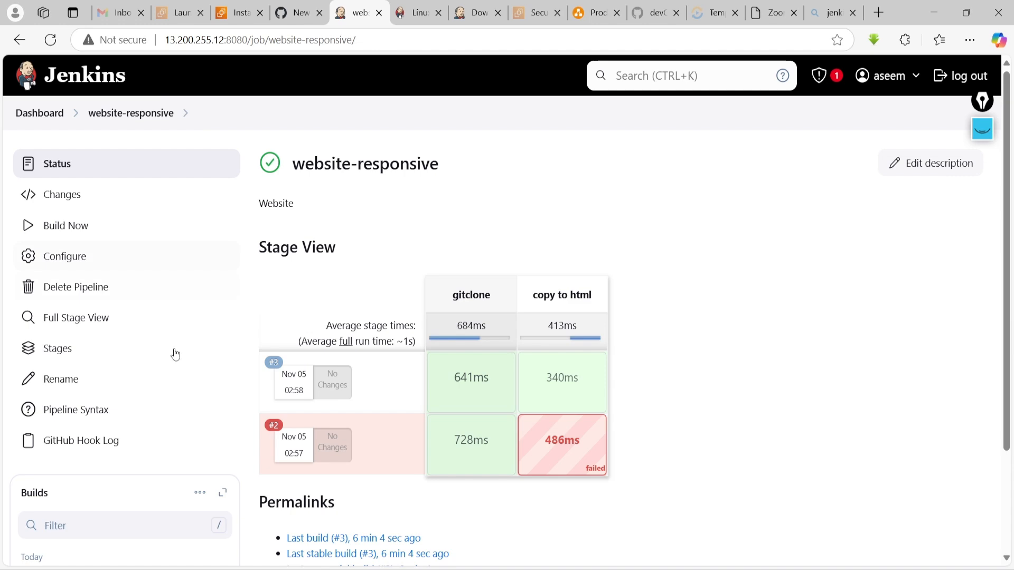
{"action": "scroll", "coordinate": [181, 410], "scroll_direction": "down", "scroll_amount": 3}
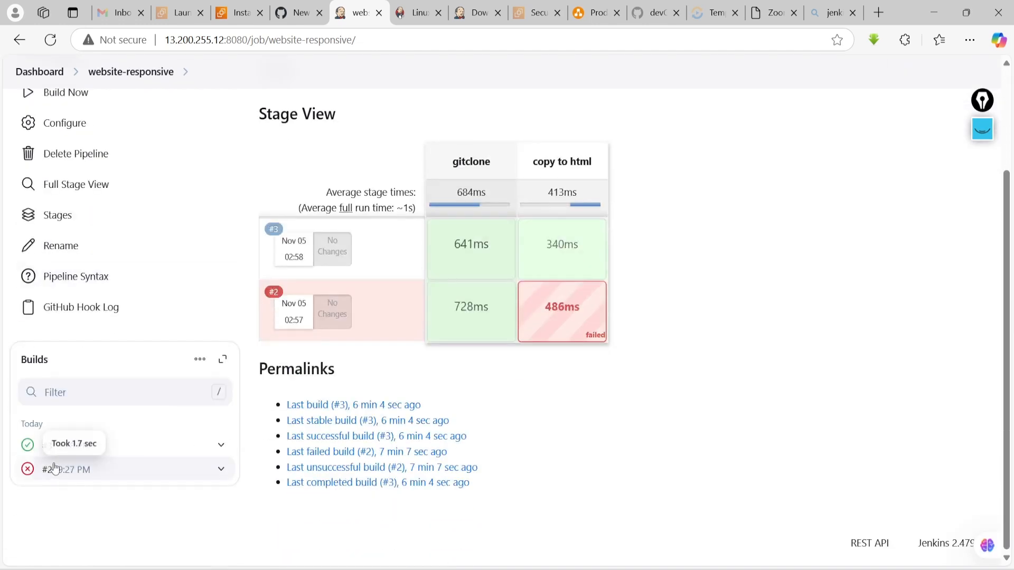
Step: Write "HEllo" and "THis is CICD for WEBSITE" on two lines in README.md on GitHub and commit it directly to the main branch
{"action": "left_click", "coordinate": [296, 12]}
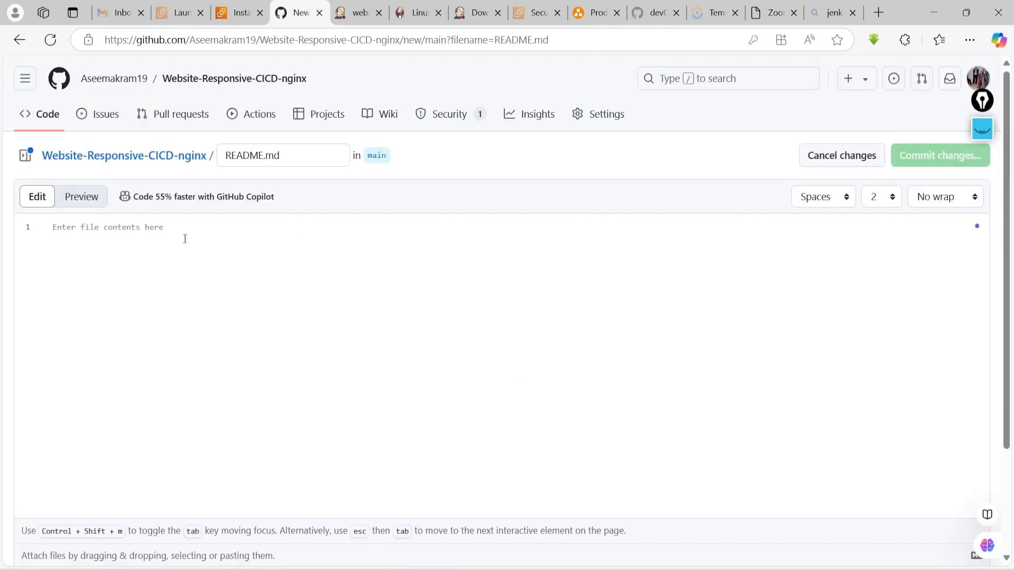
{"action": "type", "text": "HEllo"}
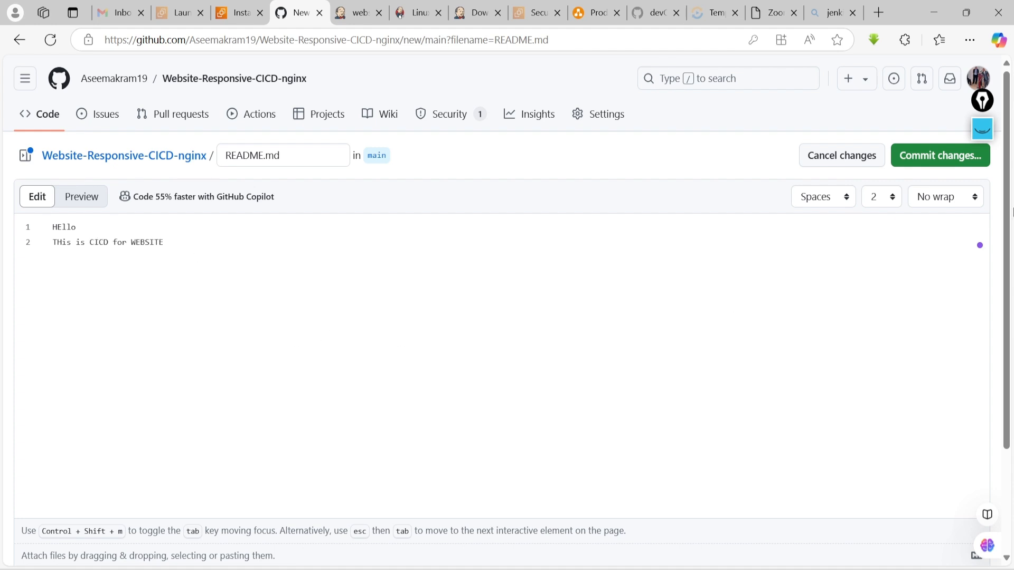
{"action": "left_click", "coordinate": [913, 165]}
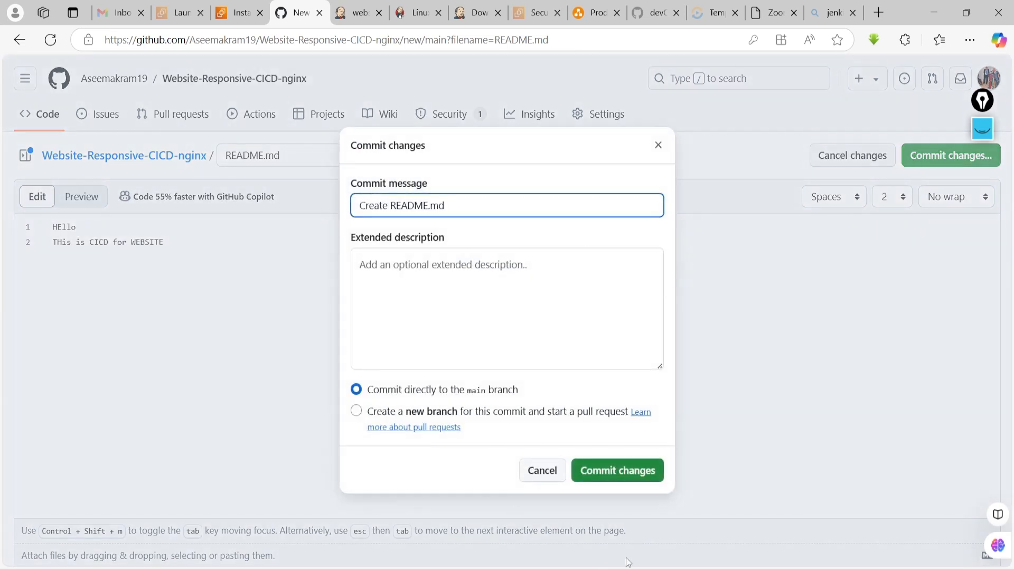
{"action": "left_click", "coordinate": [624, 478]}
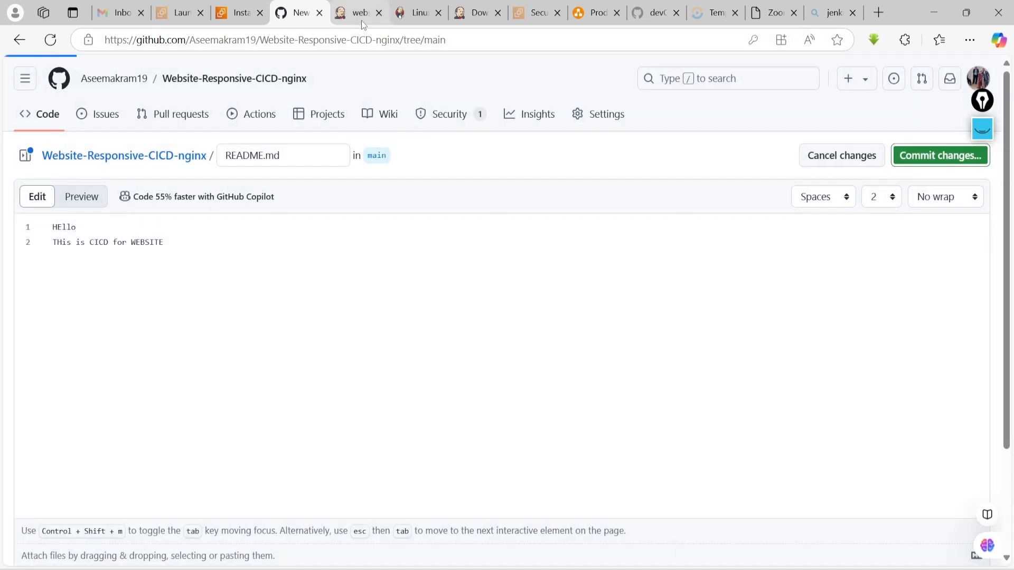
Step: Check the website-responsive build list in Jenkins for a build triggered by the README commit
{"action": "left_click", "coordinate": [362, 14]}
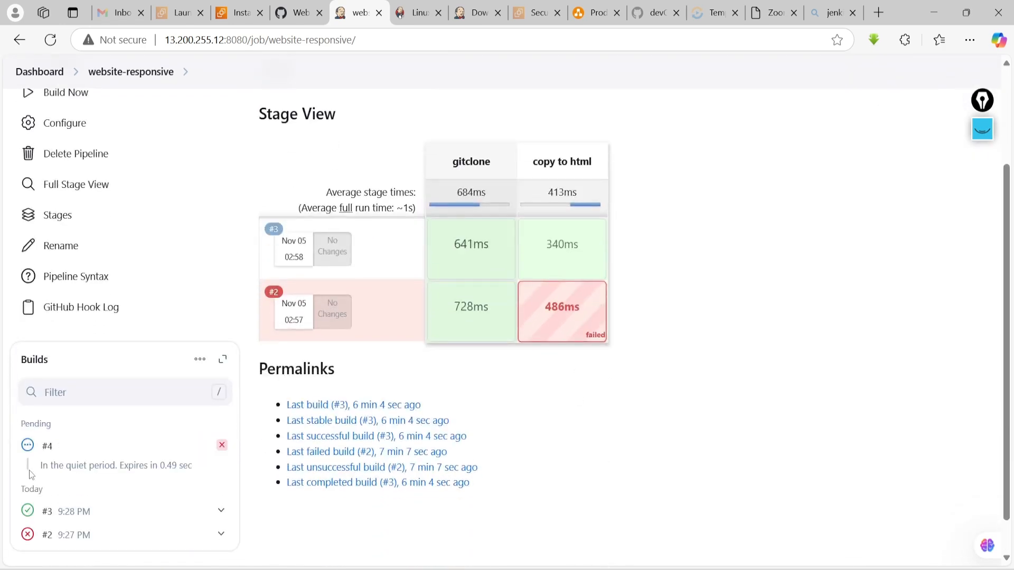
{"action": "scroll", "coordinate": [50, 472], "scroll_direction": "down", "scroll_amount": 1}
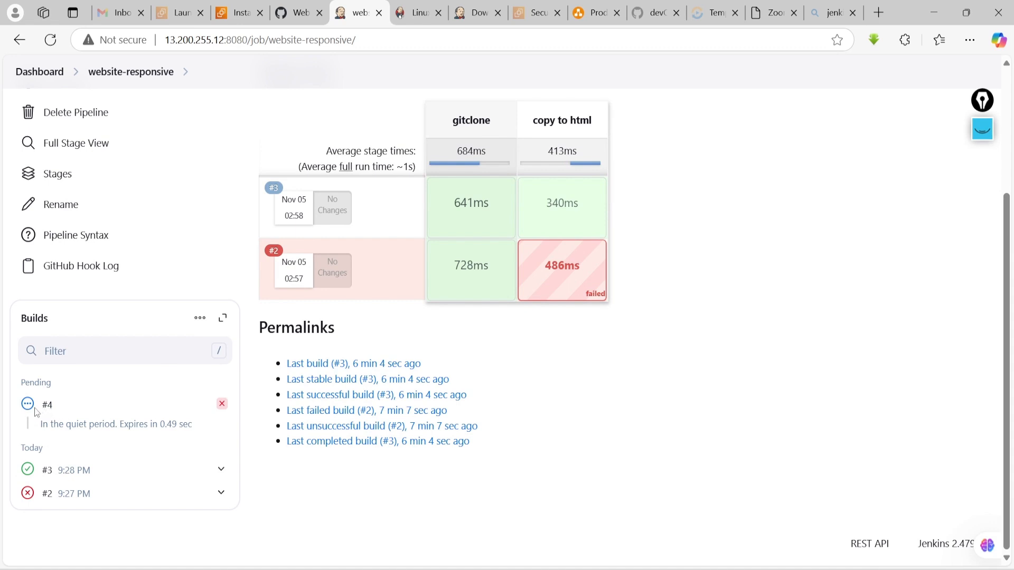